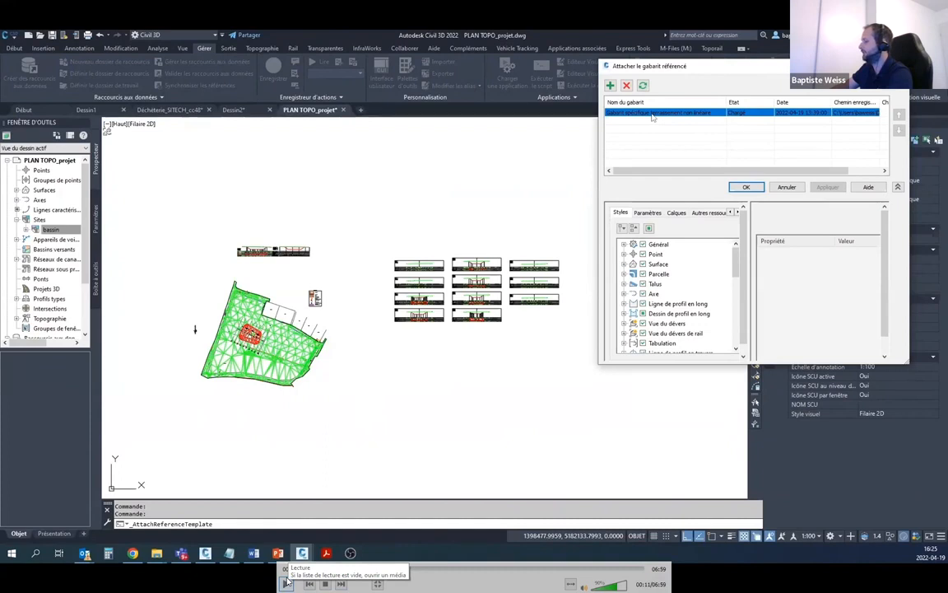
- Play the earthworks video, pausing to examine the basin's feature line labels showing coordinates, length and slope
{"action": "left_click", "coordinate": [286, 582]}
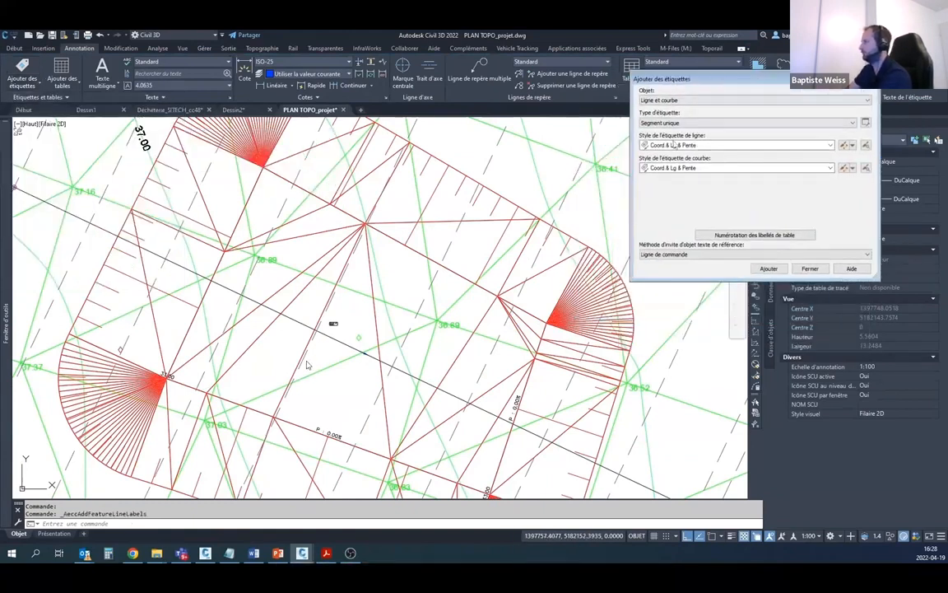
{"action": "left_click", "coordinate": [673, 145]}
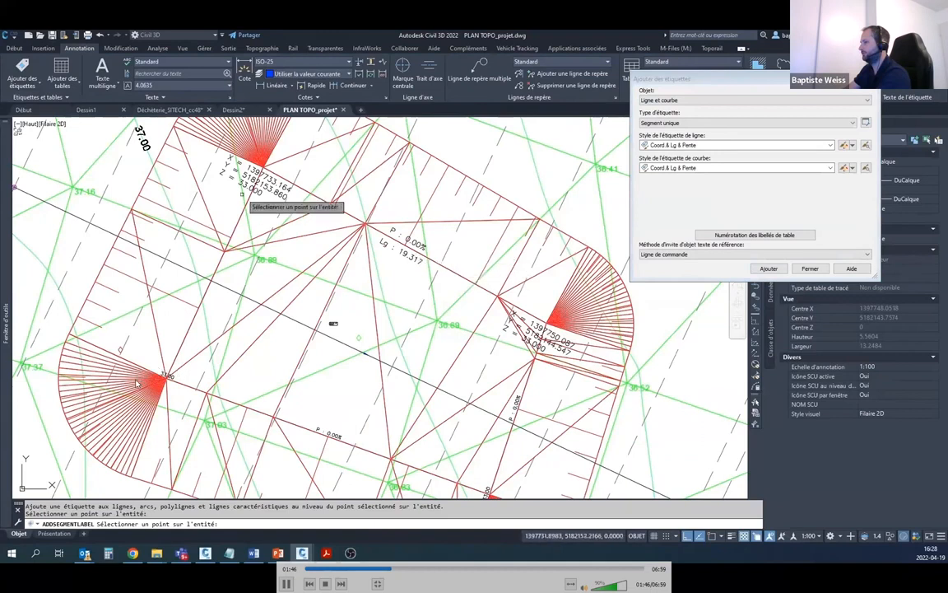
{"action": "left_click", "coordinate": [285, 583]}
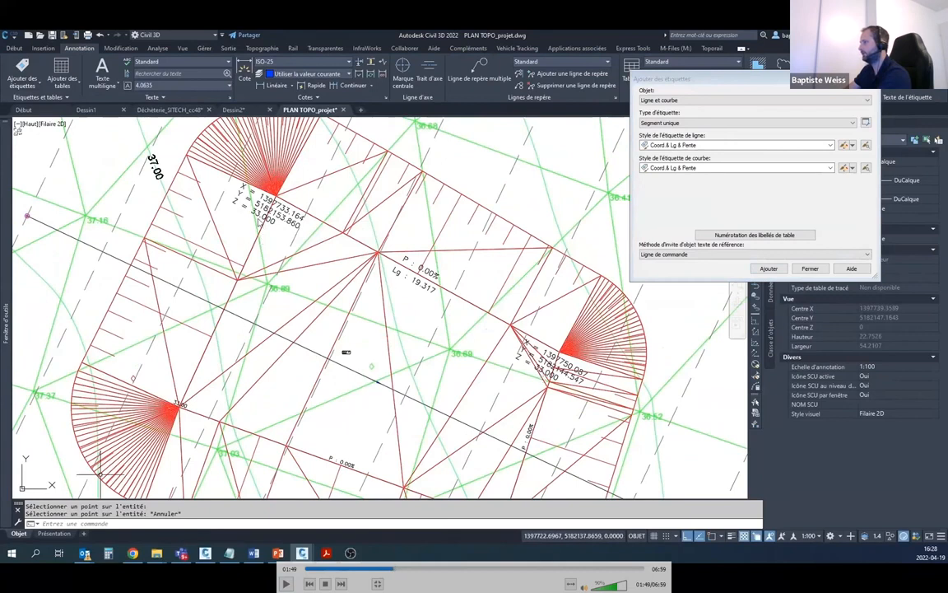
{"action": "left_click", "coordinate": [288, 583]}
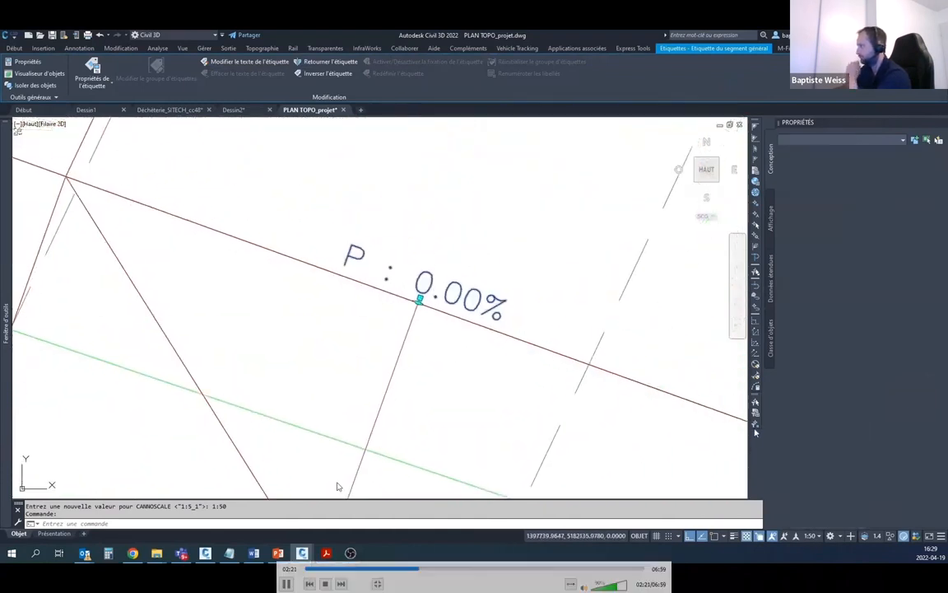
- Skip forward in the video to the feature line label style editor and examine its fixed text height setting
{"action": "left_click", "coordinate": [439, 569]}
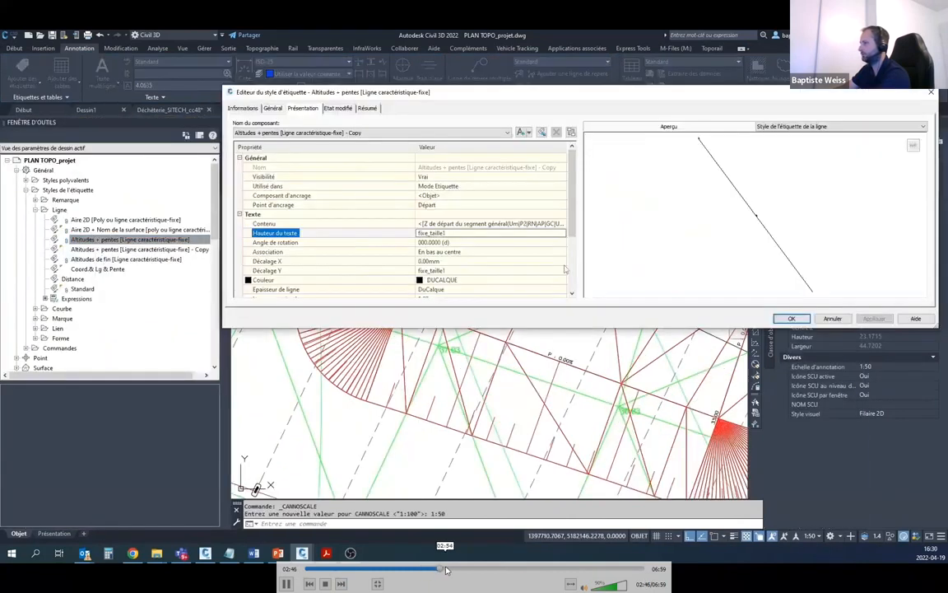
{"action": "left_click", "coordinate": [283, 582]}
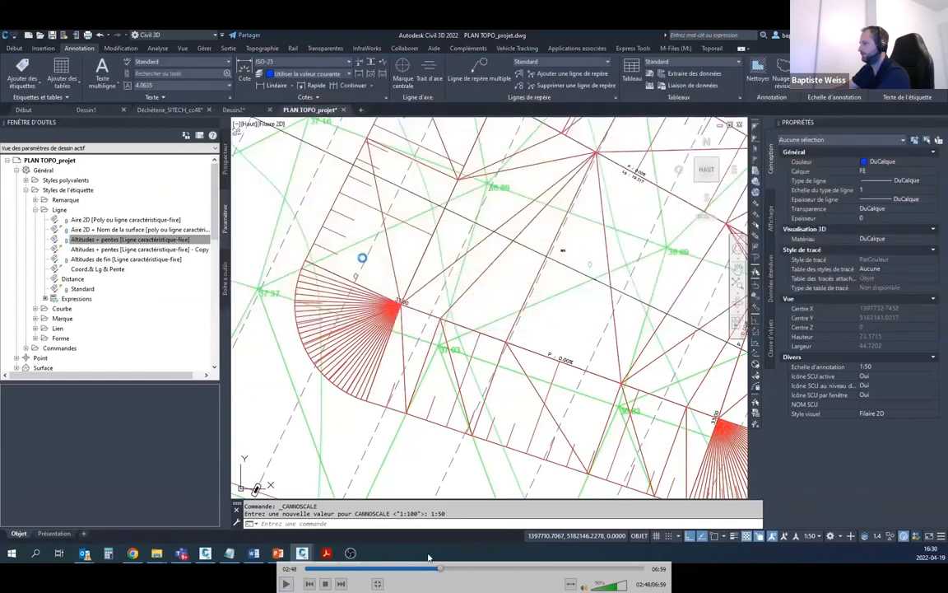
{"action": "left_click_drag", "start_coordinate": [441, 569], "coordinate": [438, 570]}
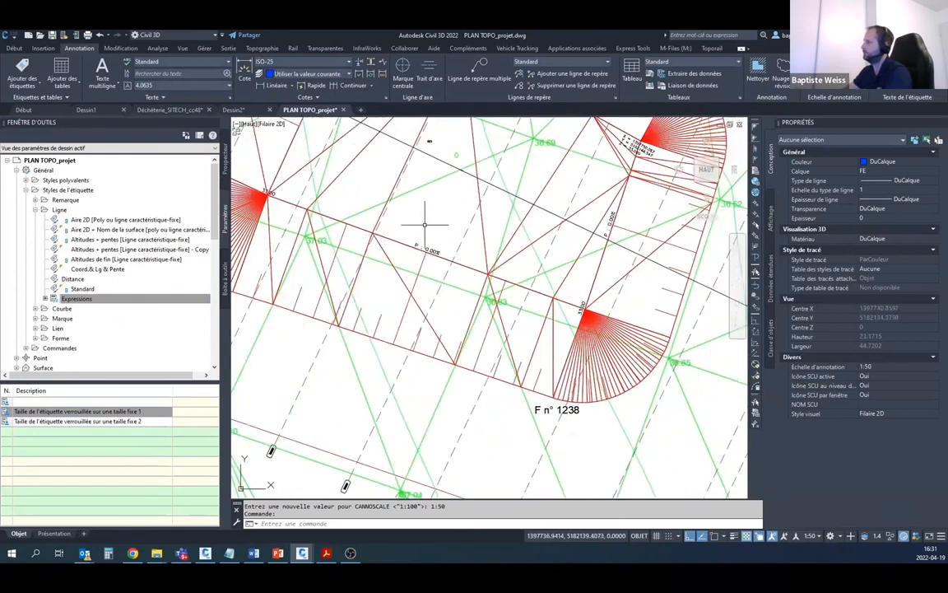
{"action": "mouse_move", "coordinate": [648, 425]}
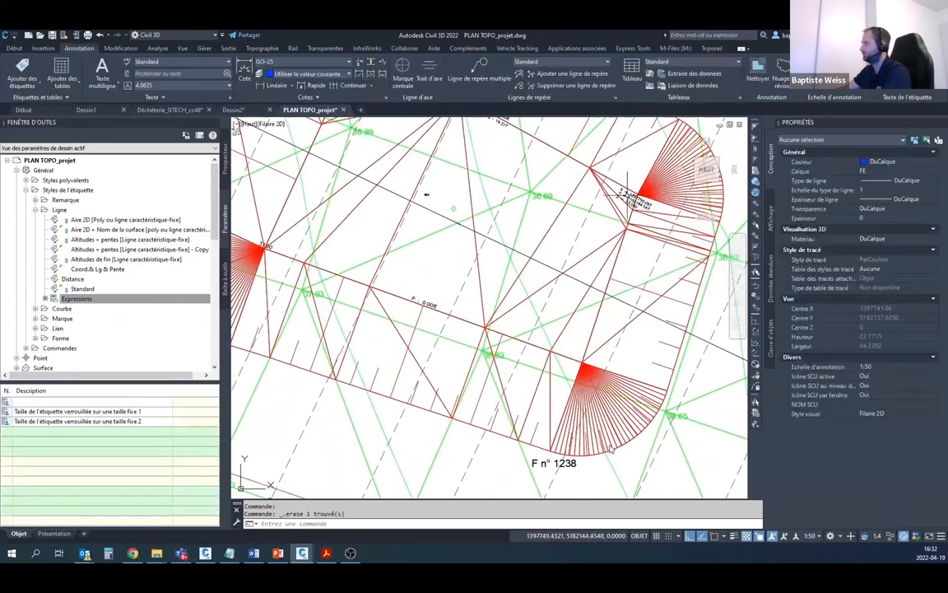
{"action": "mouse_move", "coordinate": [205, 391]}
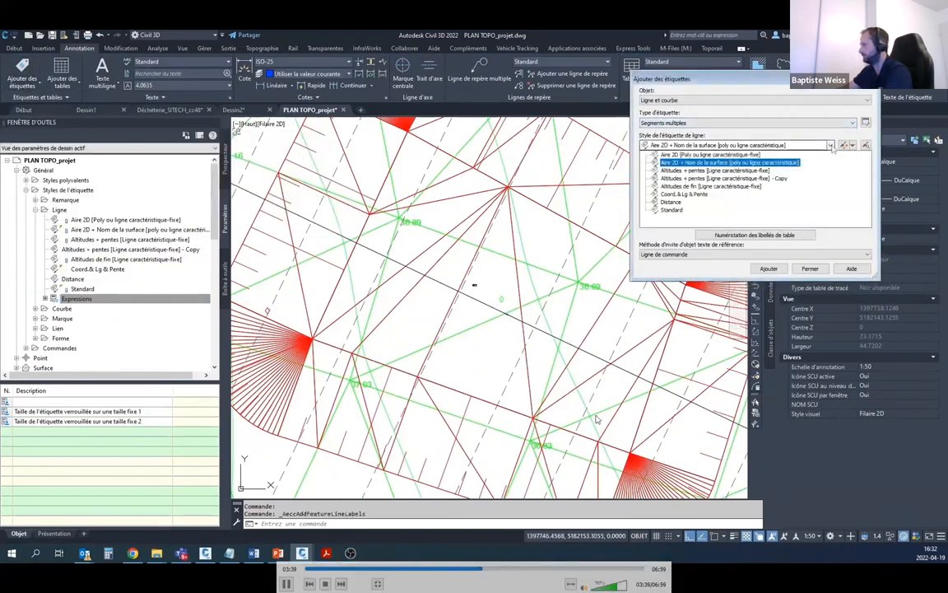
- Skip ahead in the video past the multiple-segment labelling and the basin's area and surface name label
{"action": "left_click", "coordinate": [490, 569]}
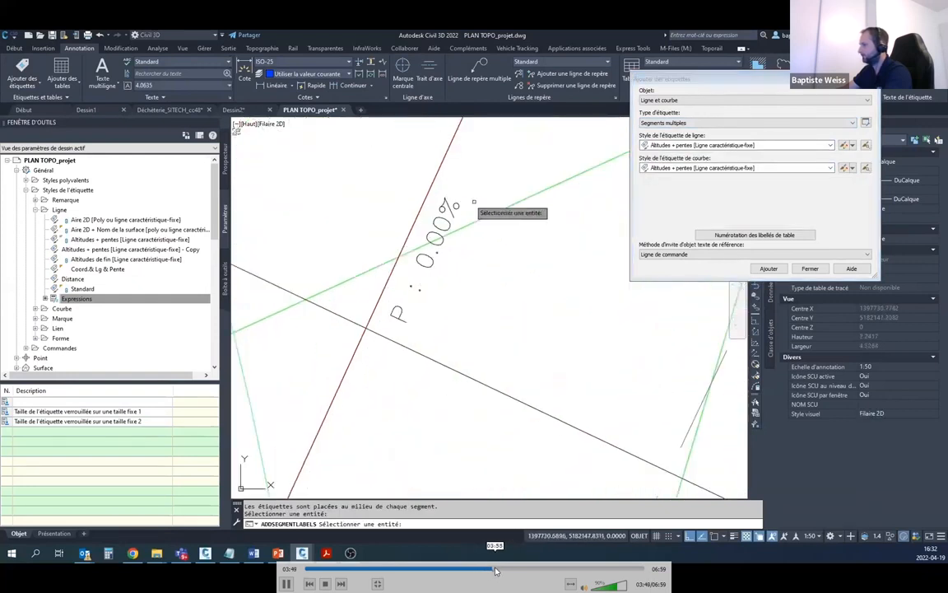
{"action": "left_click", "coordinate": [502, 569]}
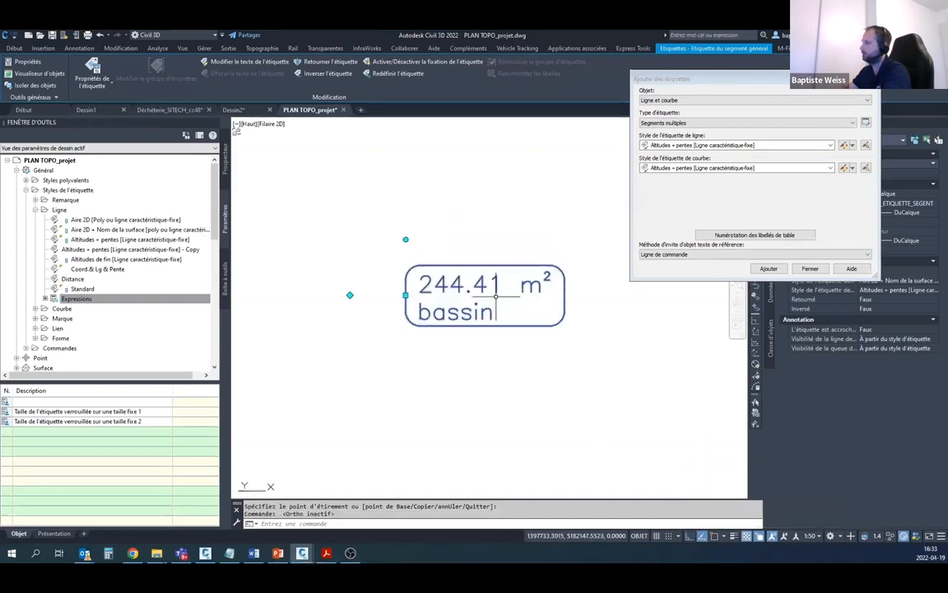
{"action": "mouse_move", "coordinate": [520, 571]}
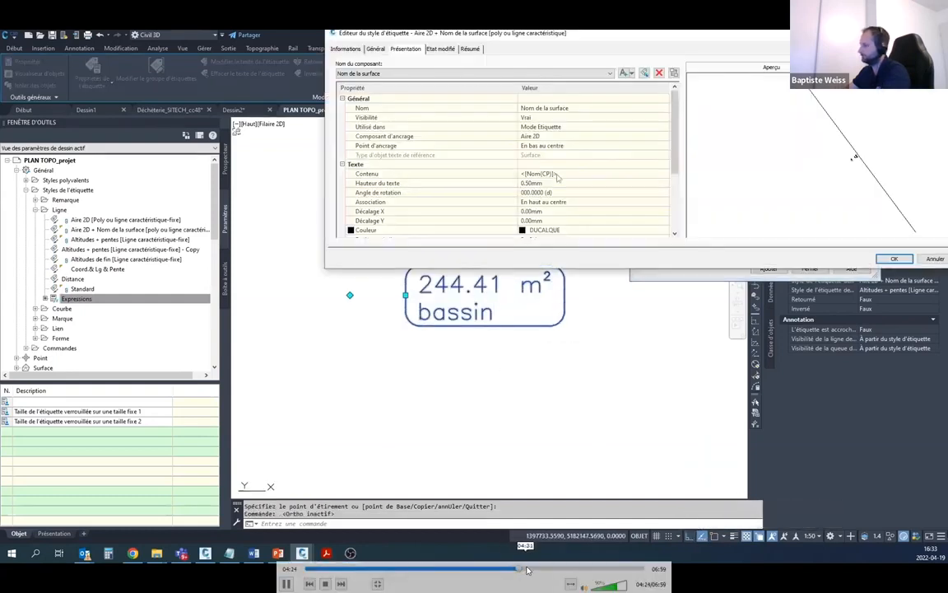
{"action": "left_click", "coordinate": [527, 569]}
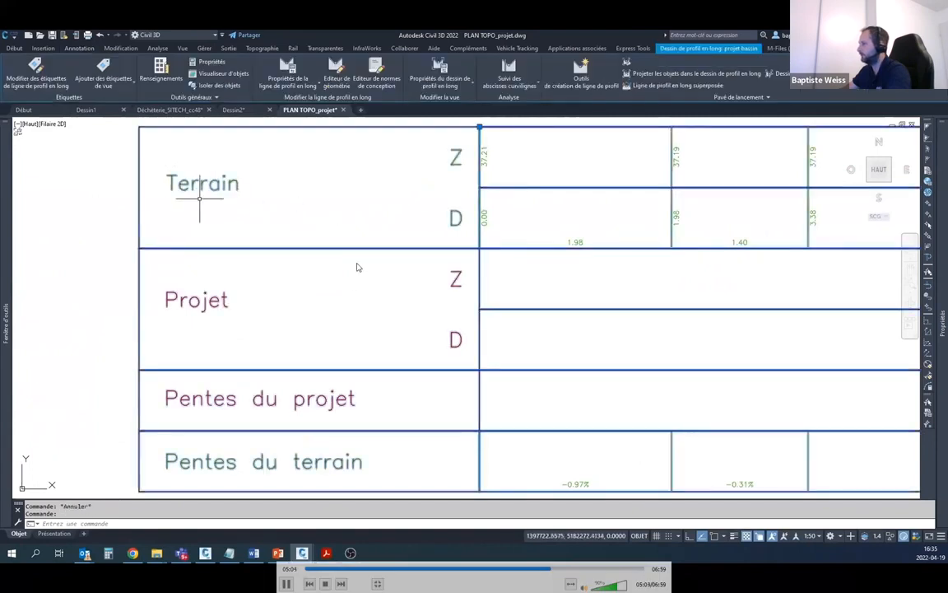
- Pause and resume the video to examine the long profile's terrain and project bands, reminder lines and partial distances
{"action": "left_click", "coordinate": [287, 583]}
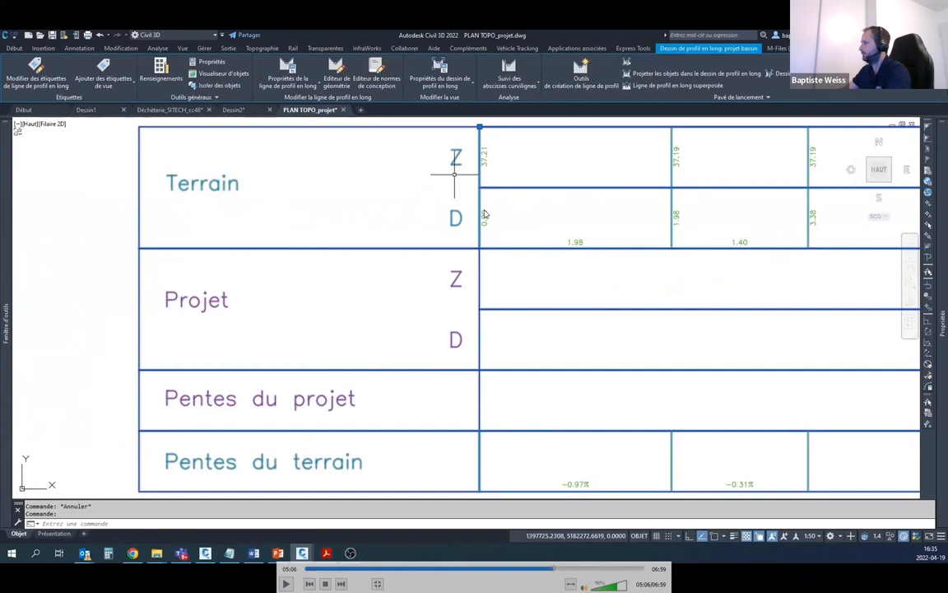
{"action": "left_click", "coordinate": [284, 583]}
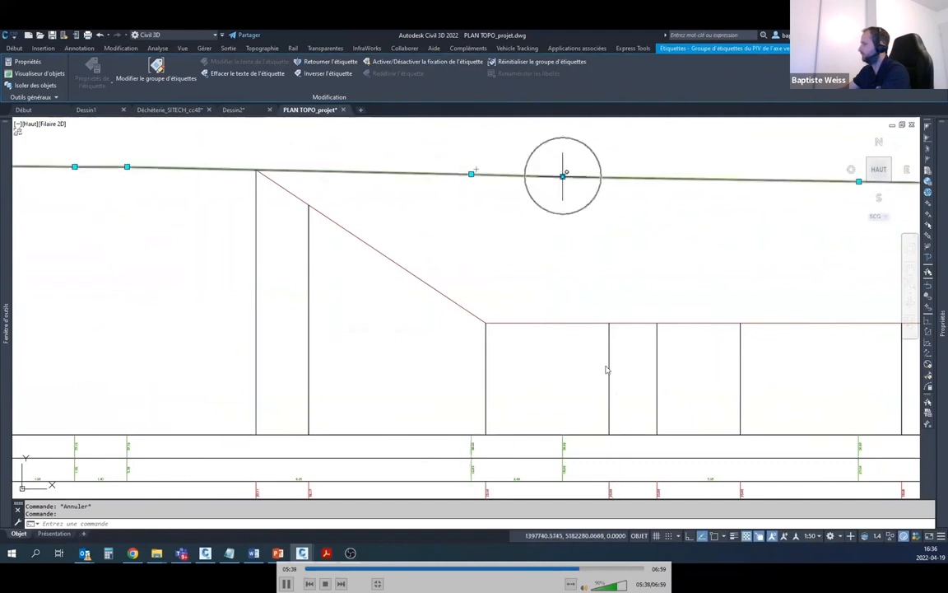
{"action": "middle_click_drag", "start_coordinate": [536, 398], "coordinate": [524, 323]}
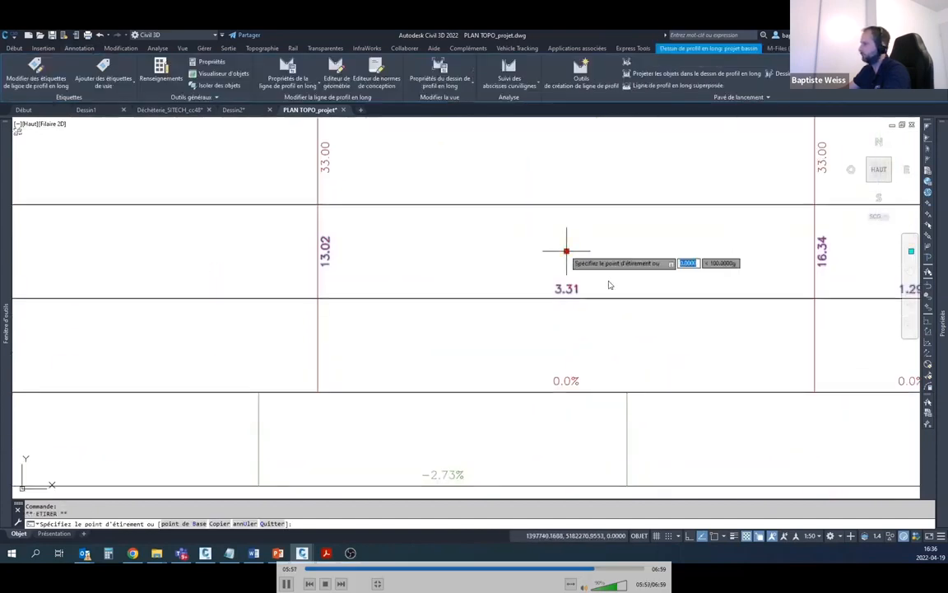
{"action": "key", "text": "space"}
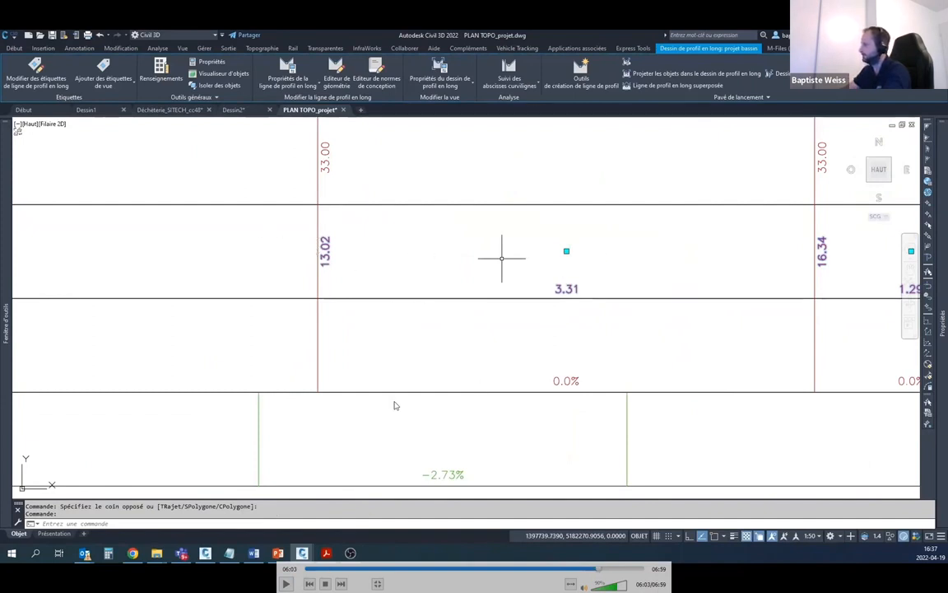
{"action": "left_click", "coordinate": [286, 583]}
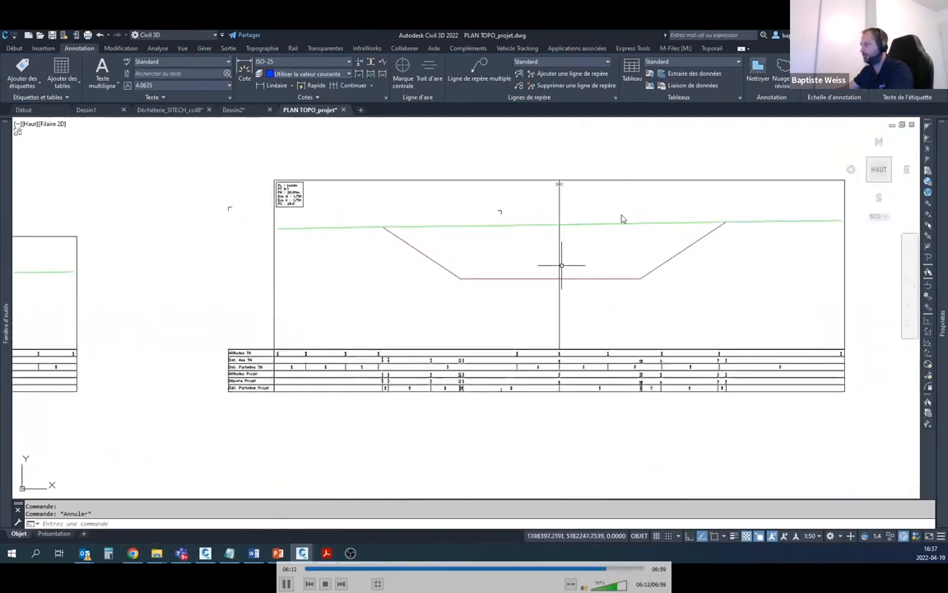
- Pause and resume the video to examine the basin's cross-section views and their terrain and project bands
{"action": "left_click", "coordinate": [286, 583]}
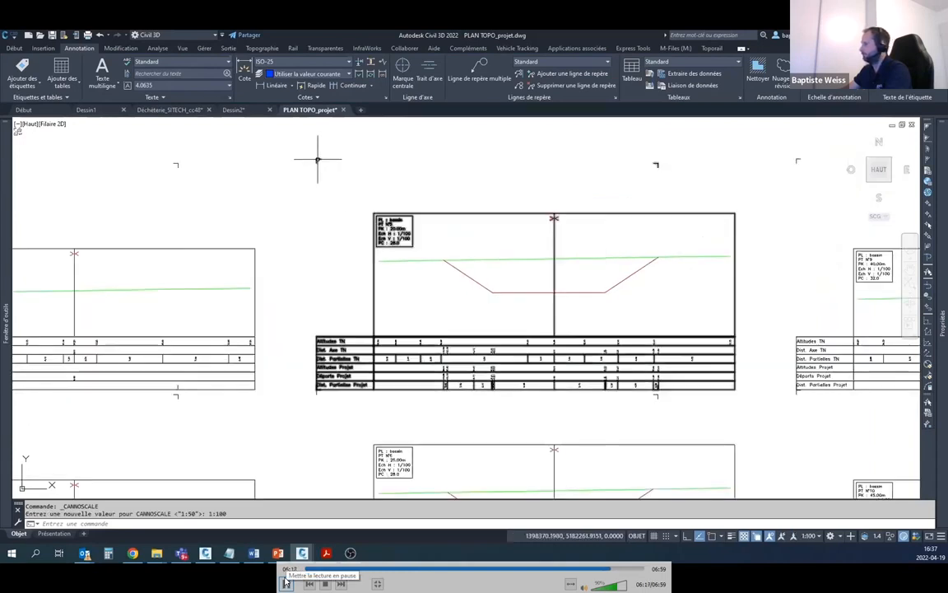
{"action": "left_click", "coordinate": [286, 583]}
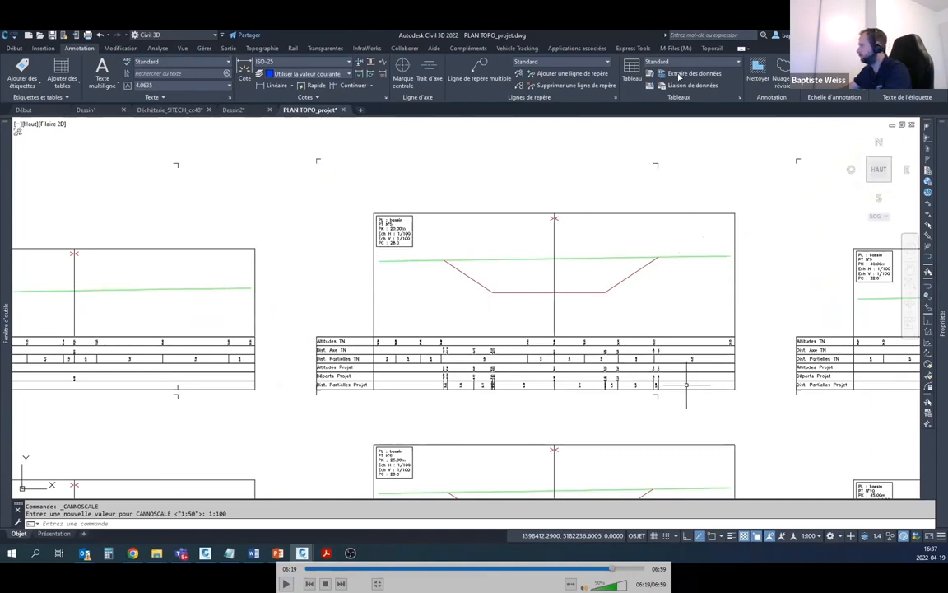
{"action": "left_click", "coordinate": [288, 582]}
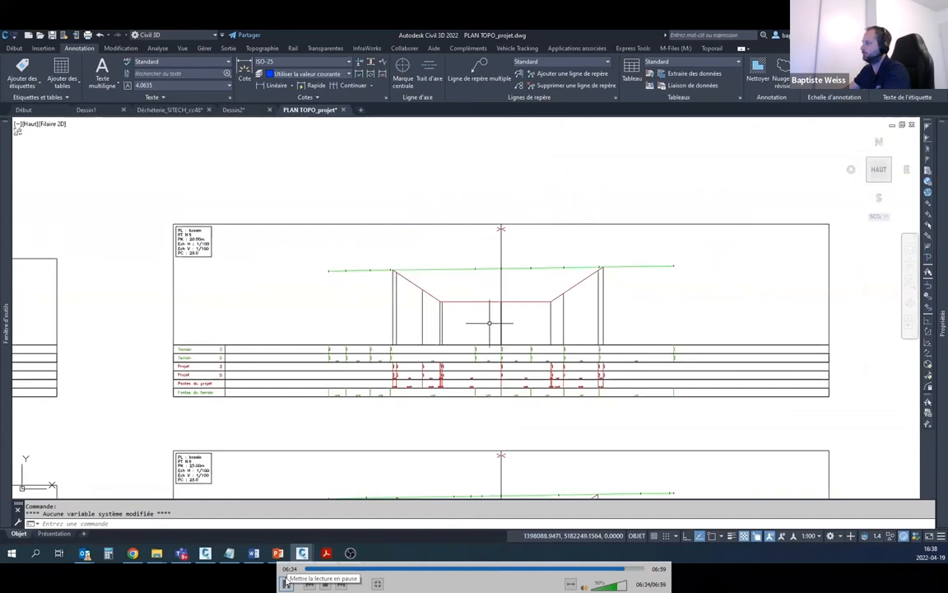
{"action": "left_click", "coordinate": [286, 582]}
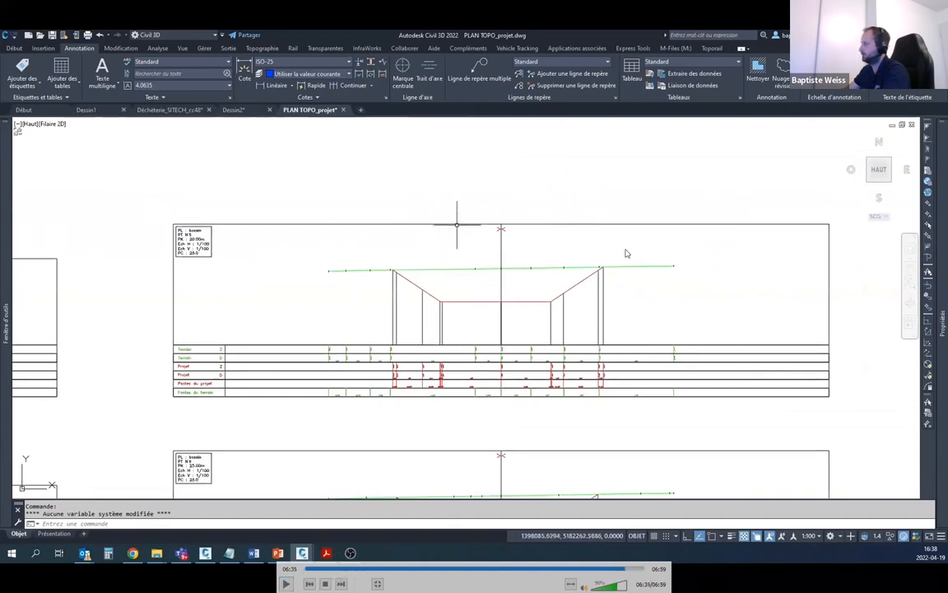
{"action": "left_click", "coordinate": [285, 583]}
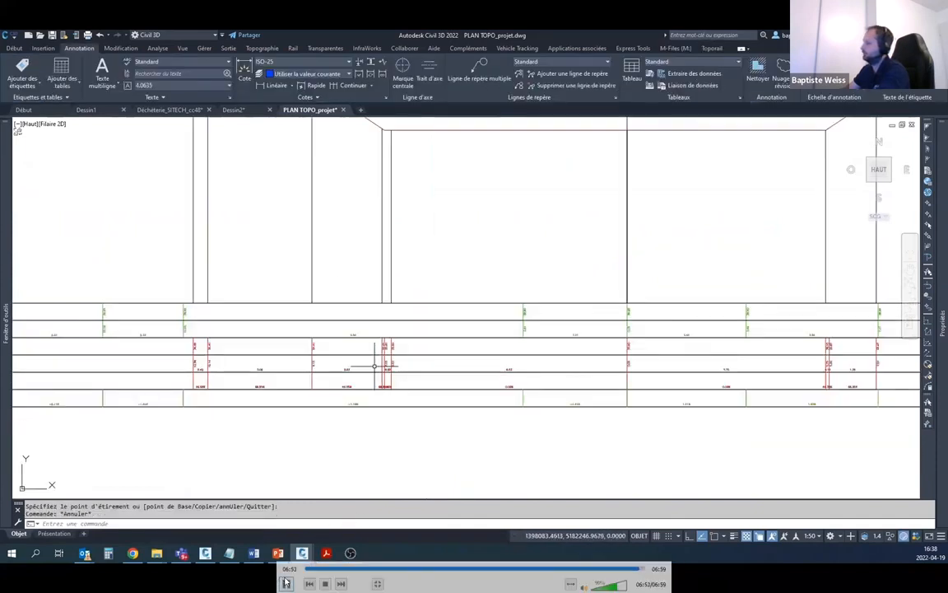
{"action": "left_click", "coordinate": [285, 583]}
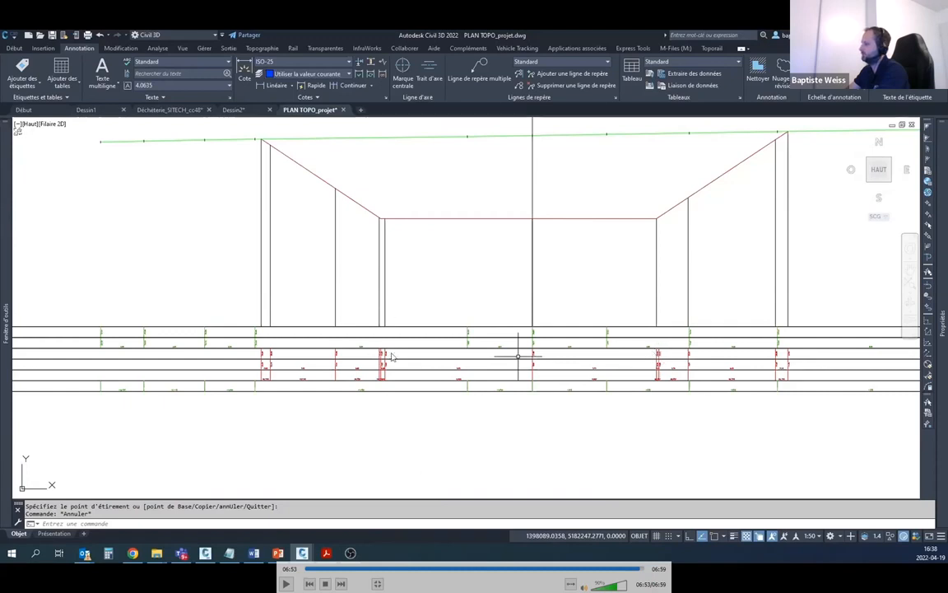
{"action": "left_click", "coordinate": [287, 582]}
- Leave full screen, close the earthworks video, and highlight "étiquettes personnalisées" on the PowerPoint slide "Le gabarit terrassement"
{"action": "double_click", "coordinate": [717, 123]}
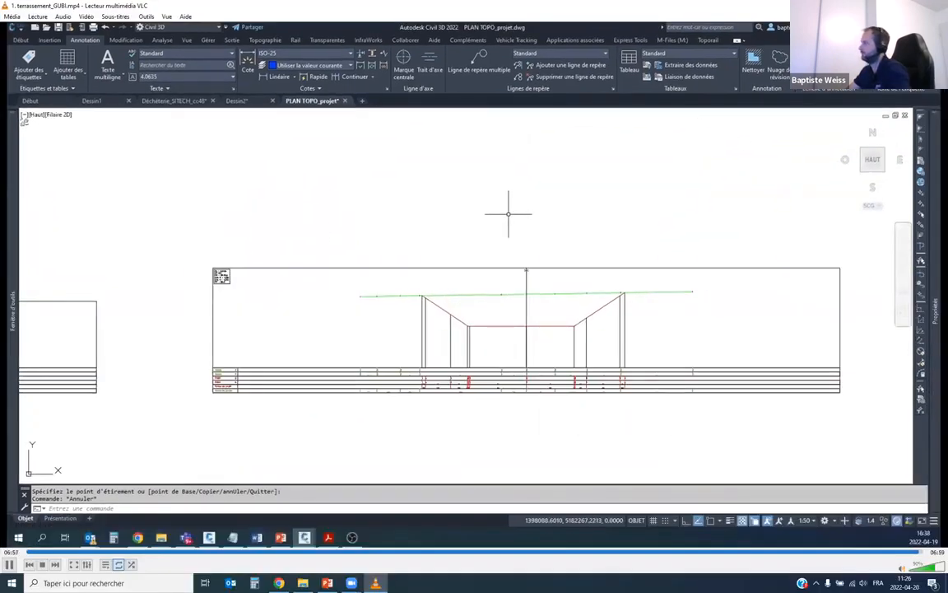
{"action": "left_click", "coordinate": [937, 6]}
{"action": "left_click", "coordinate": [327, 582]}
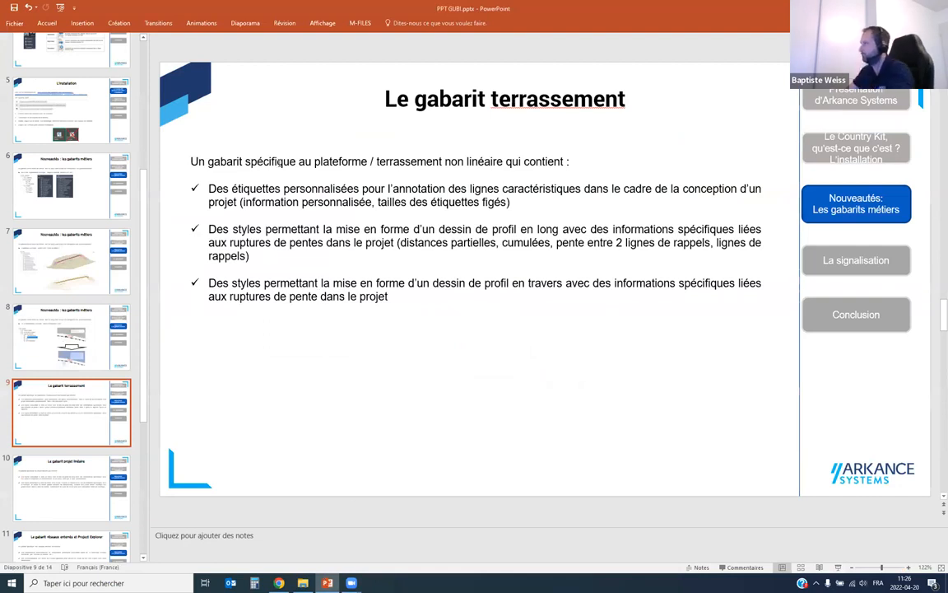
{"action": "left_click_drag", "start_coordinate": [244, 189], "coordinate": [319, 191]}
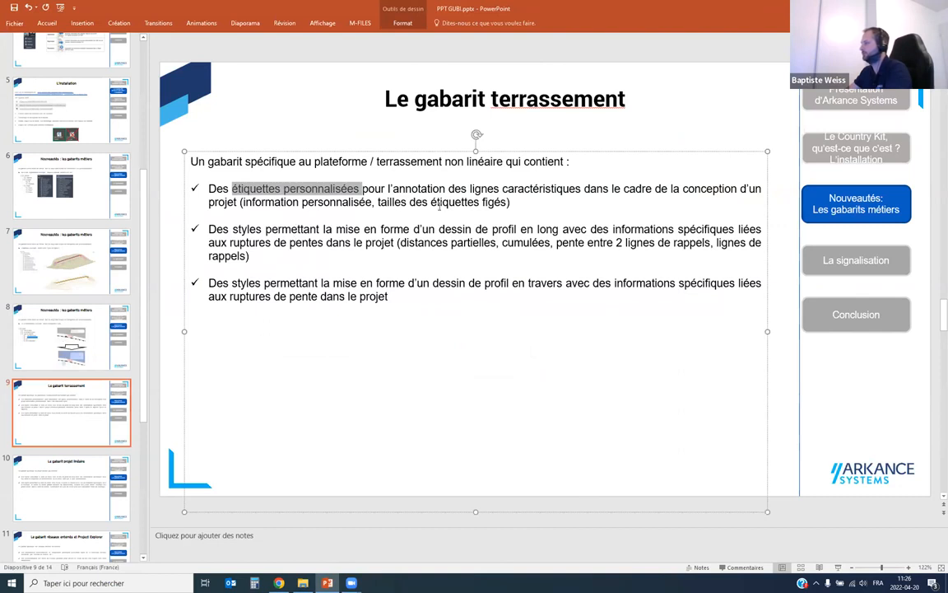
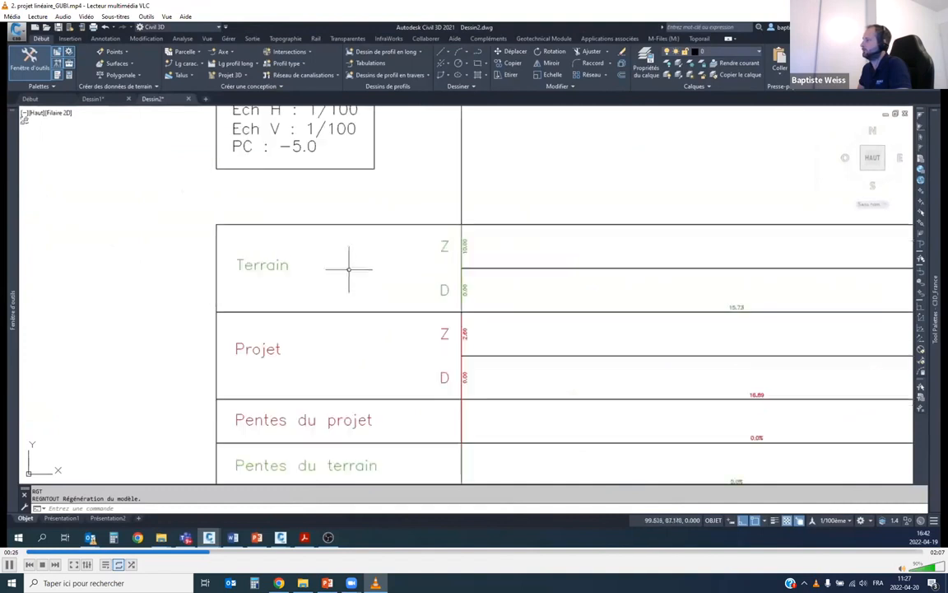
- Play "2. projet linéaire_GUBI.mp4", pausing to examine the Tunnel code set and the linear project's profile and cross-section views
{"action": "scroll", "coordinate": [466, 324], "scroll_direction": "up", "scroll_amount": 4}
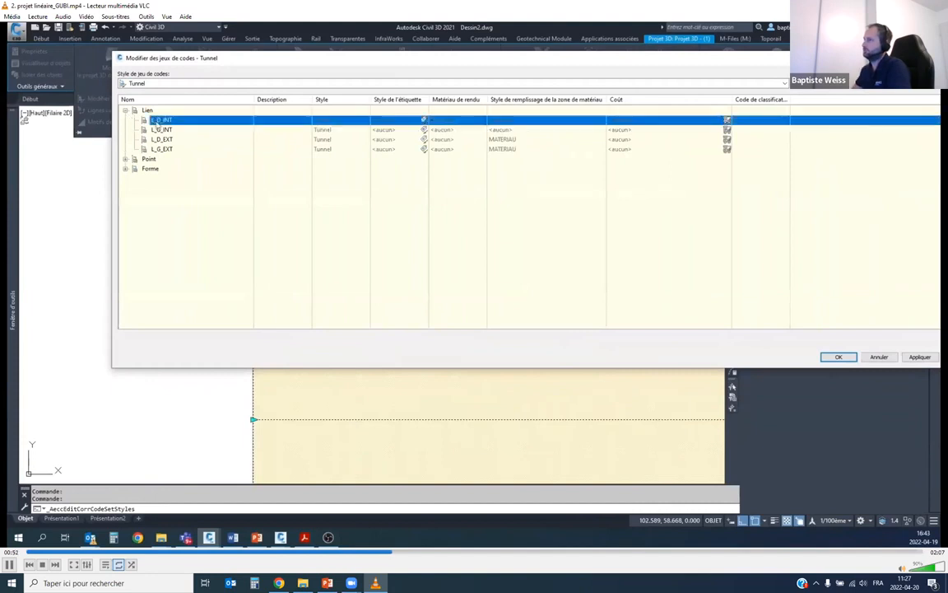
{"action": "left_click", "coordinate": [10, 564]}
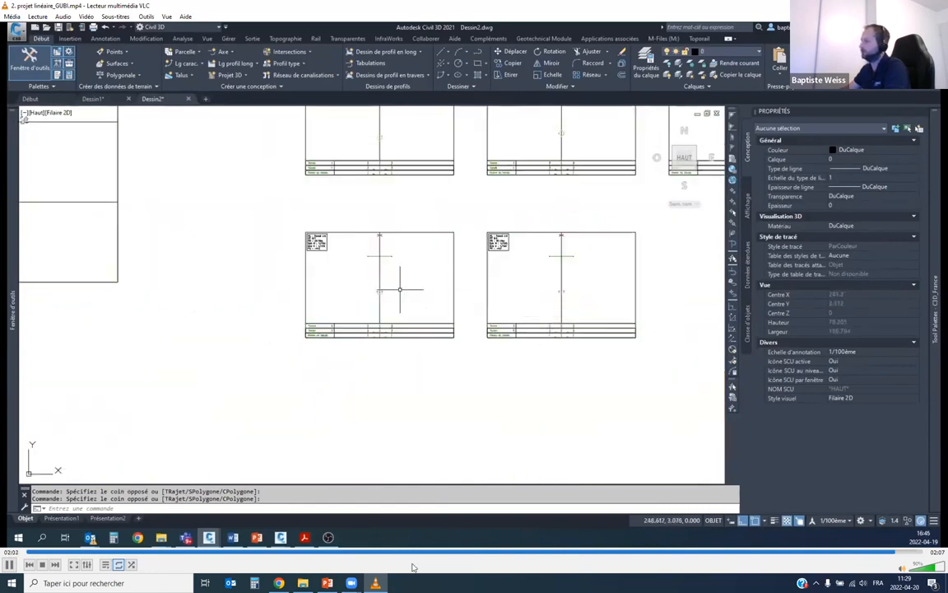
{"action": "key", "text": "space"}
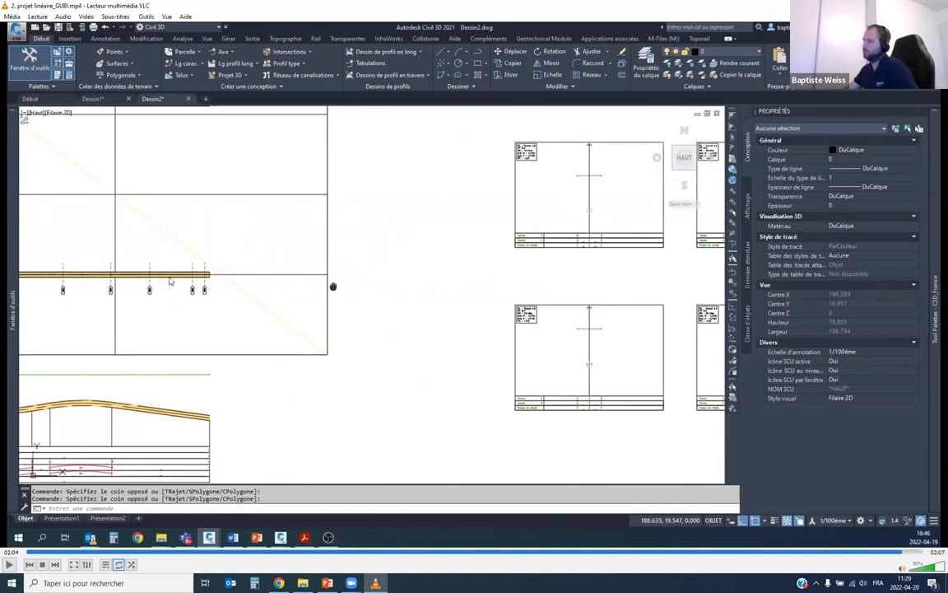
{"action": "left_click", "coordinate": [137, 371]}
{"action": "left_click", "coordinate": [593, 215]}
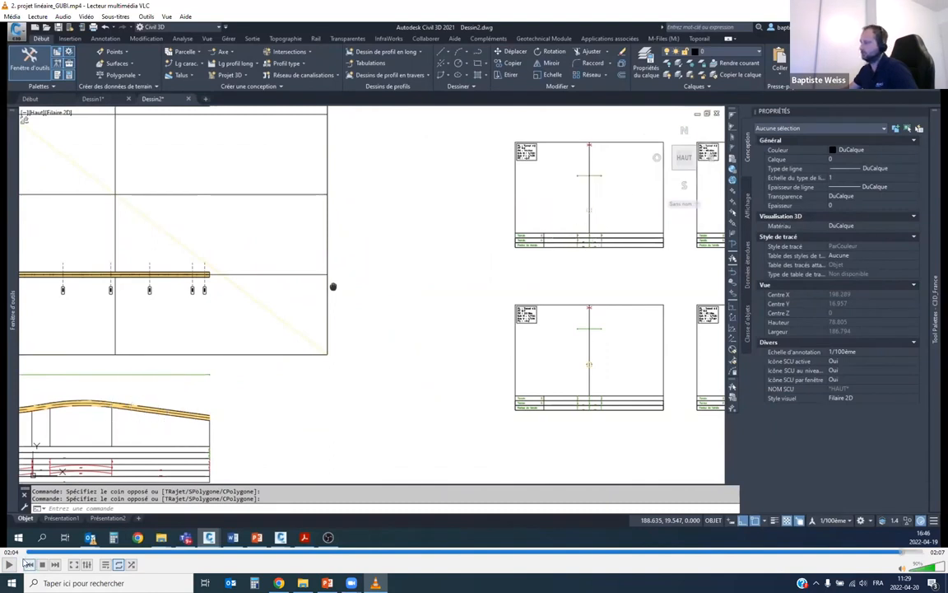
{"action": "left_click", "coordinate": [11, 565]}
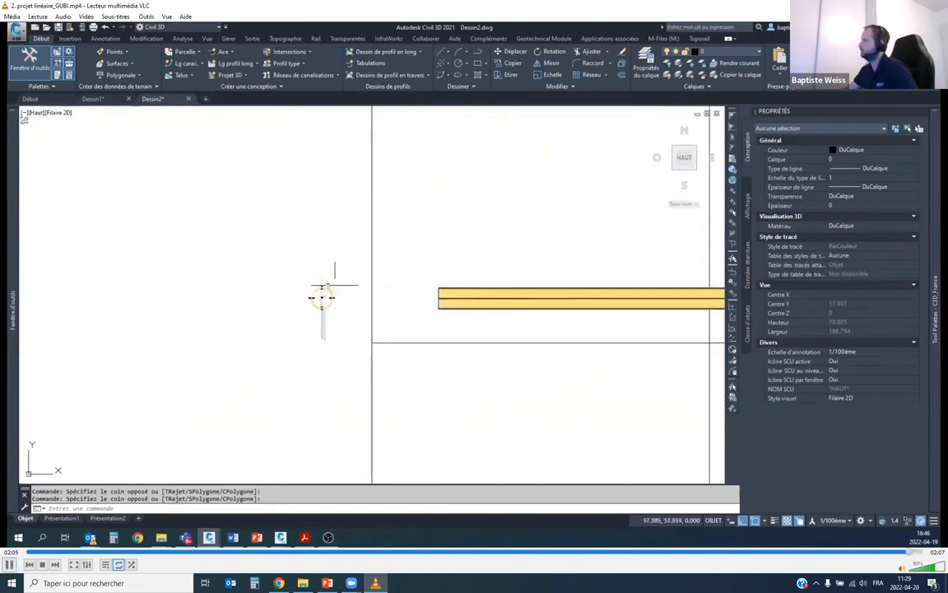
- Close the linear project video and switch to the PowerPoint slide "Le gabarit projet linéaire"
{"action": "left_click", "coordinate": [937, 6]}
{"action": "left_click", "coordinate": [455, 351]}
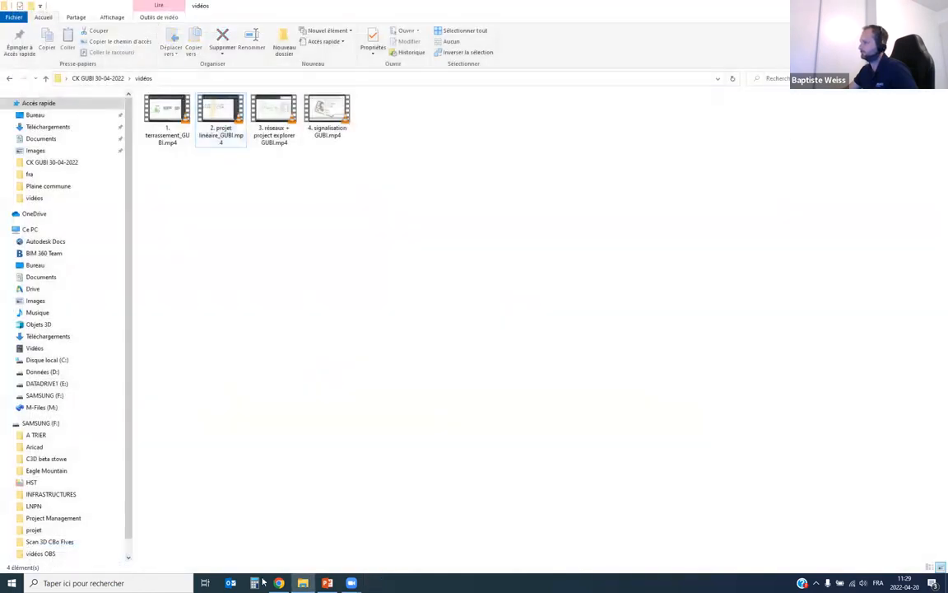
{"action": "left_click", "coordinate": [327, 583]}
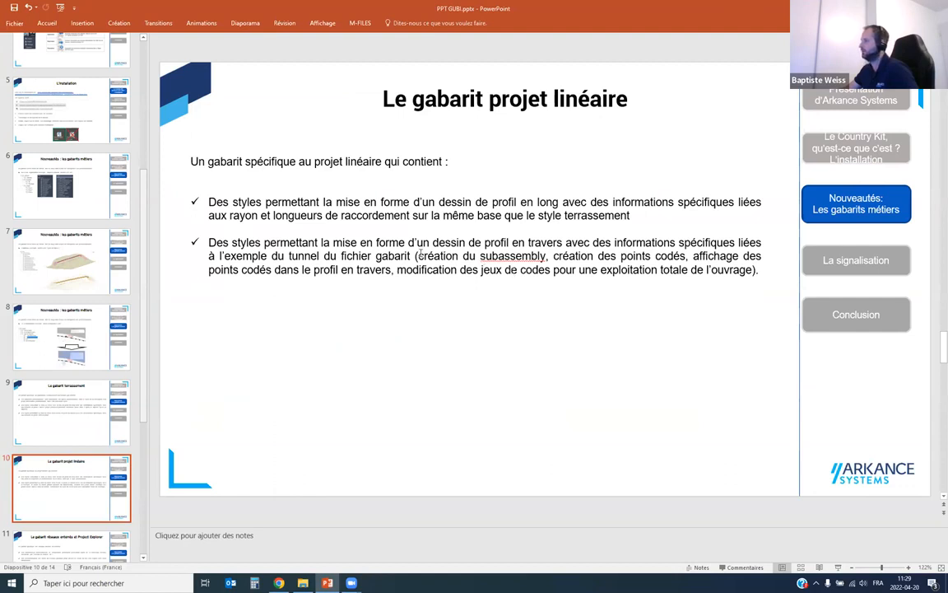
- Highlight "création du subassembly" in the slide's second bullet, undoing the accidental text move
{"action": "left_click_drag", "start_coordinate": [430, 256], "coordinate": [537, 269]}
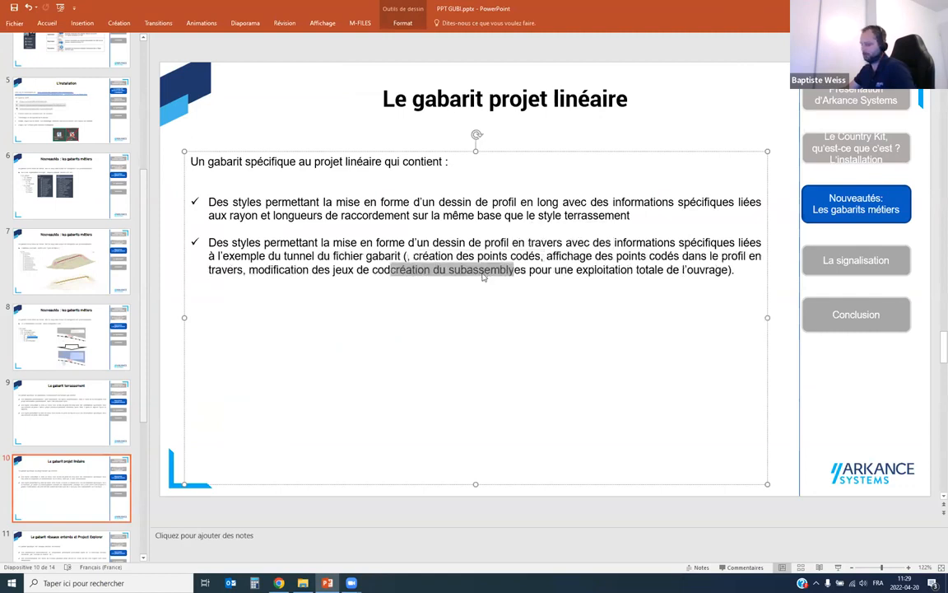
{"action": "key", "text": "ctrl+z"}
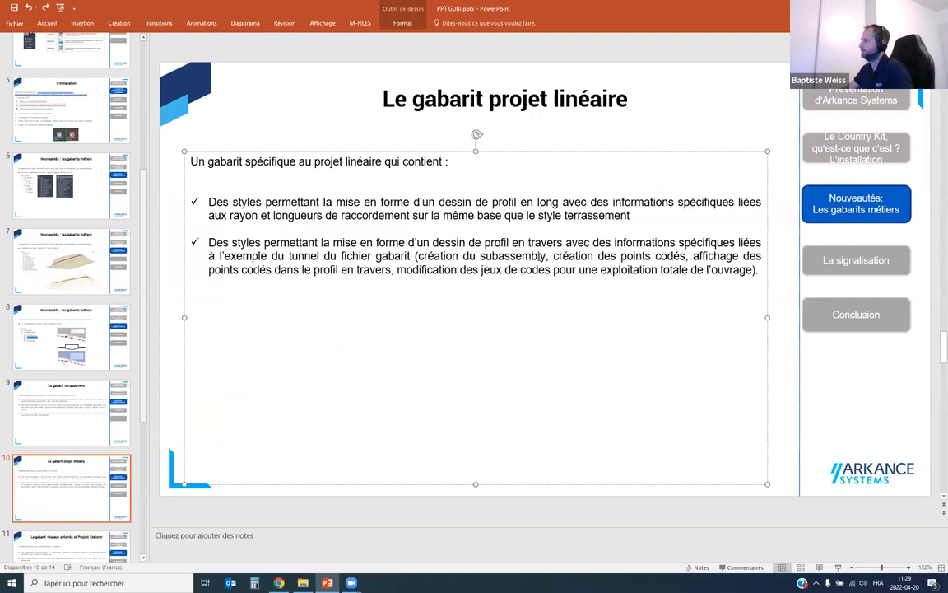
{"action": "left_click_drag", "start_coordinate": [545, 256], "coordinate": [418, 256]}
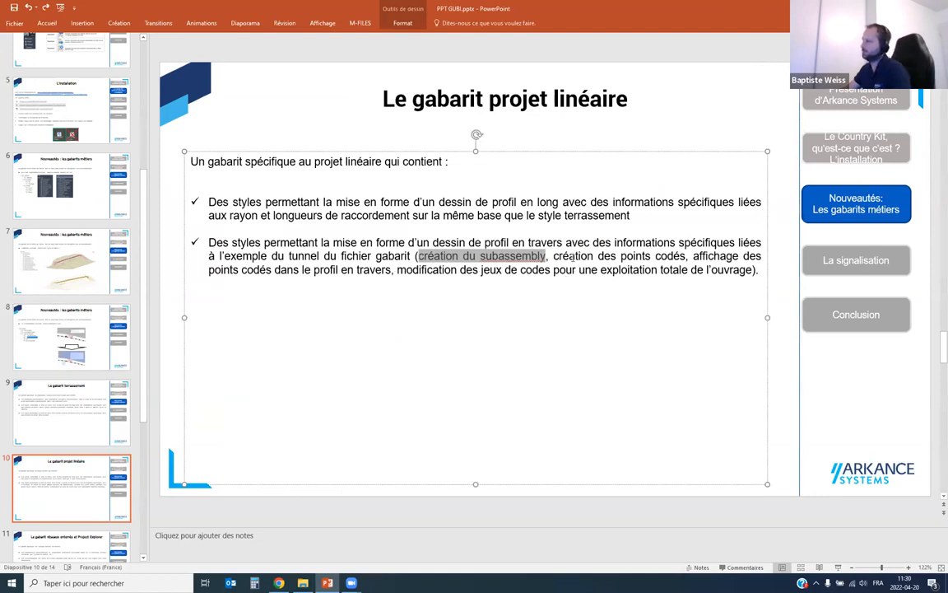
- Show the slide "Le gabarit réseaux enterrés et Project Explorer" and play "3. réseaux + project explorer GUBI.mp4" in VLC
{"action": "left_click", "coordinate": [91, 473]}
{"action": "scroll", "coordinate": [66, 395], "scroll_direction": "down", "scroll_amount": 3}
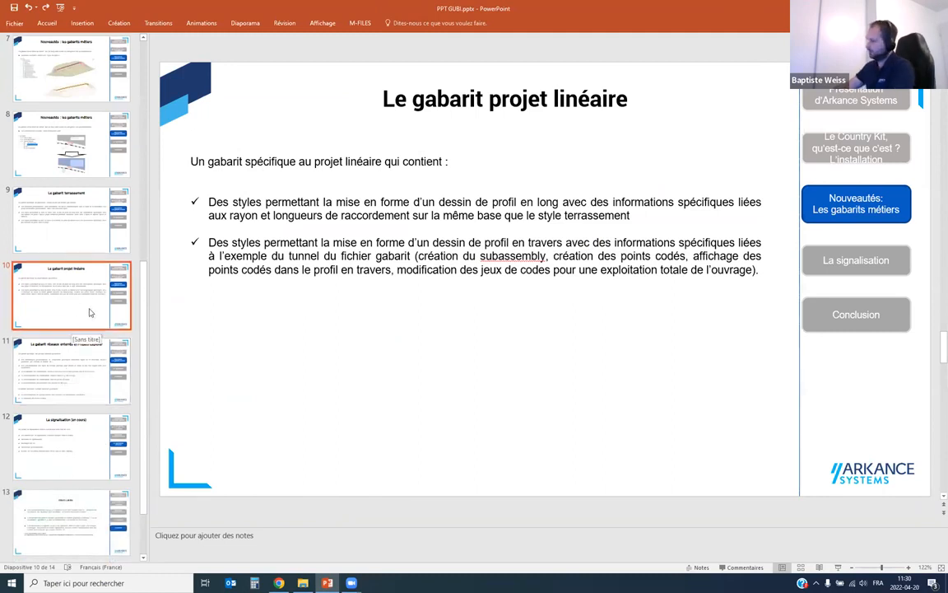
{"action": "left_click", "coordinate": [68, 363]}
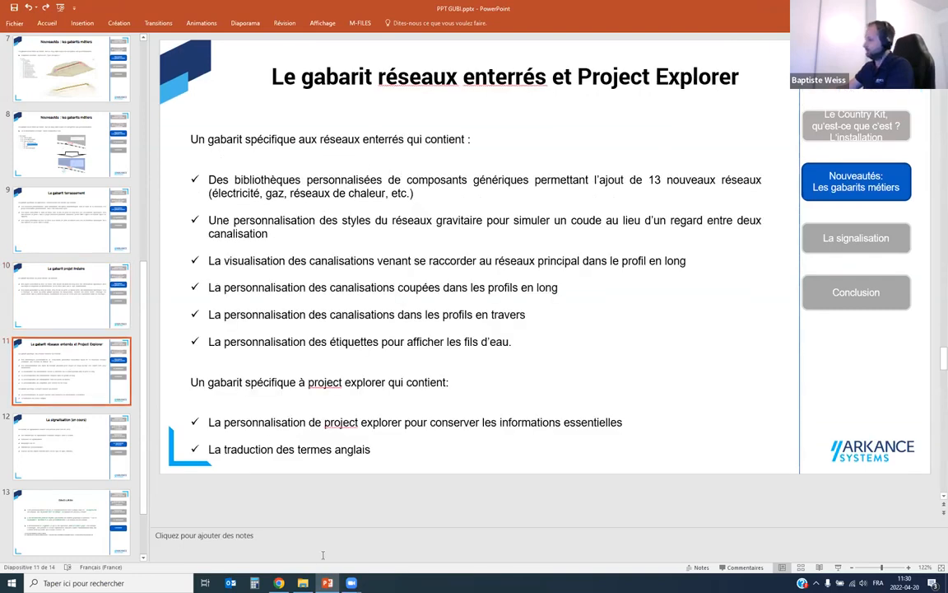
{"action": "left_click", "coordinate": [303, 583]}
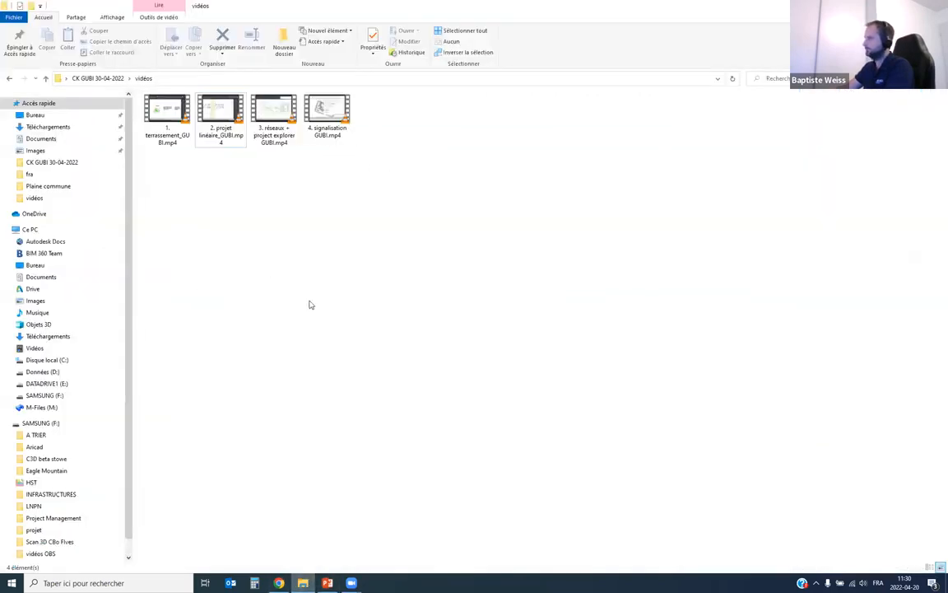
{"action": "double_click", "coordinate": [276, 120]}
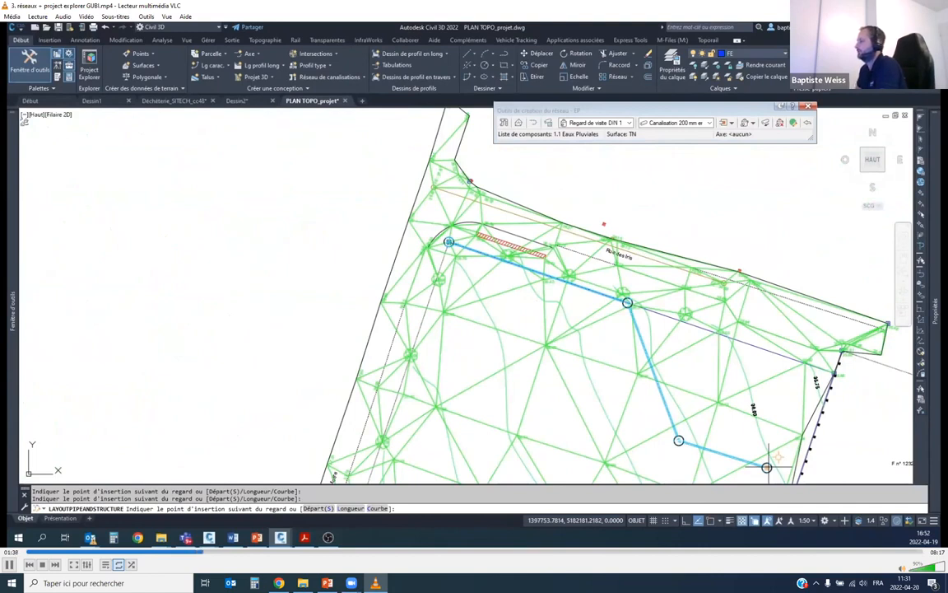
- End the EP network layout in Civil 3D and examine its manholes and pipes up close
{"action": "key", "text": "Escape"}
{"action": "scroll", "coordinate": [438, 240], "scroll_direction": "up", "scroll_amount": 5}
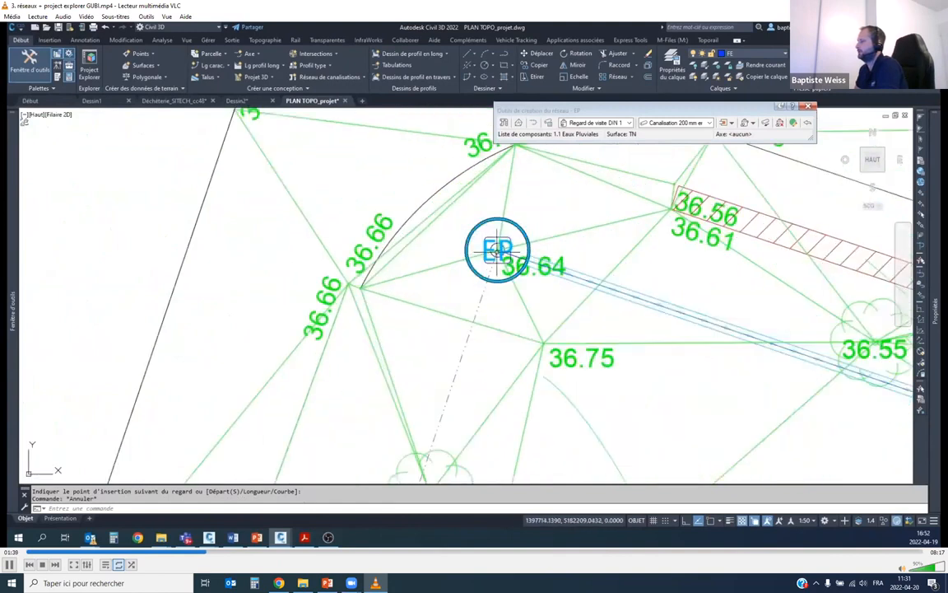
{"action": "scroll", "coordinate": [498, 249], "scroll_direction": "up", "scroll_amount": 3}
{"action": "scroll", "coordinate": [647, 263], "scroll_direction": "down", "scroll_amount": 5}
{"action": "middle_click_drag", "start_coordinate": [646, 263], "coordinate": [284, 157]}
{"action": "scroll", "coordinate": [604, 317], "scroll_direction": "down", "scroll_amount": 3}
{"action": "mouse_move", "coordinate": [736, 372]}
{"action": "middle_mouse_down"}
{"action": "mouse_move", "coordinate": [545, 181]}
{"action": "mouse_move", "coordinate": [512, 115]}
{"action": "middle_mouse_up"}
{"action": "scroll", "coordinate": [648, 323], "scroll_direction": "up", "scroll_amount": 5}
{"action": "left_click", "coordinate": [643, 322]}
{"action": "scroll", "coordinate": [625, 366], "scroll_direction": "up", "scroll_amount": 3}
{"action": "left_click", "coordinate": [628, 367]}
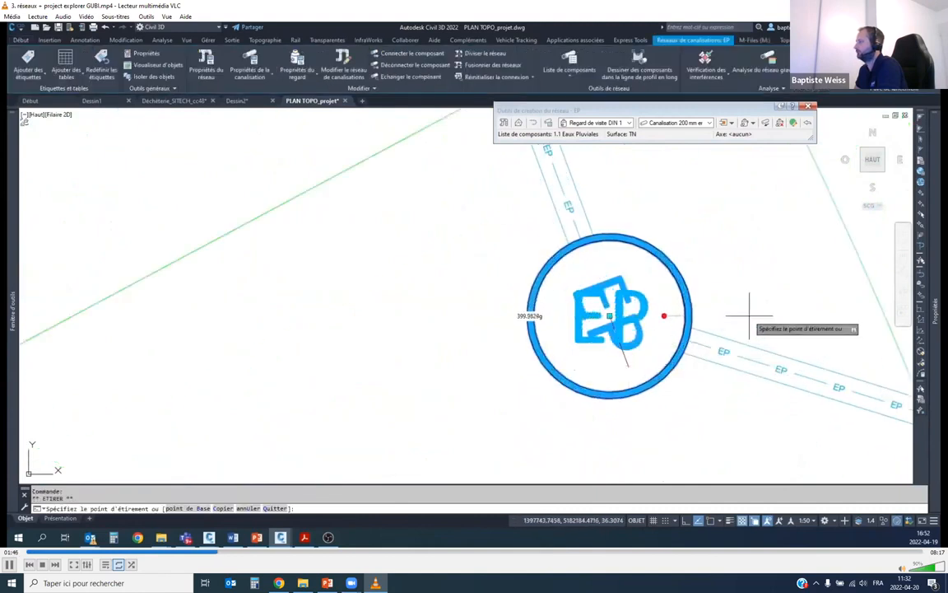
{"action": "key", "text": "Escape"}
{"action": "scroll", "coordinate": [673, 387], "scroll_direction": "down", "scroll_amount": 5}
{"action": "middle_click_drag", "start_coordinate": [574, 121], "coordinate": [726, 263]}
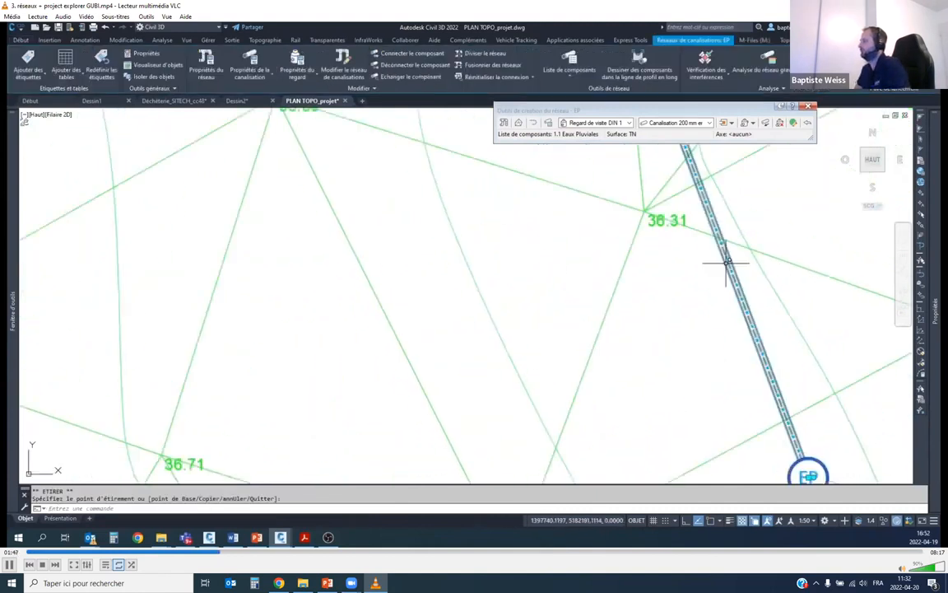
- Choose the "Regard nul" structure and the "Canalisations et regards" drawing mode for the EP network
{"action": "left_click", "coordinate": [753, 123]}
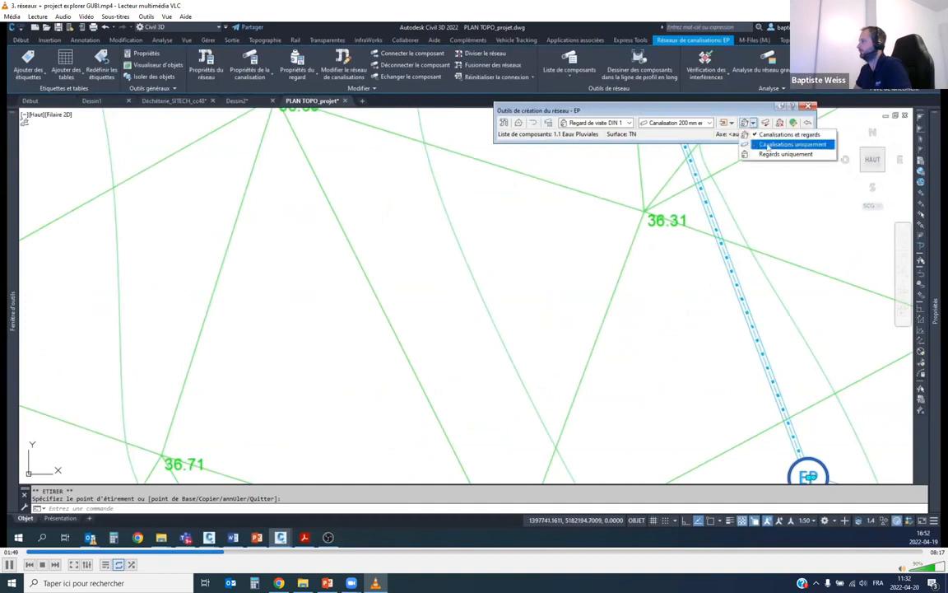
{"action": "left_click", "coordinate": [595, 123]}
{"action": "left_click", "coordinate": [628, 122]}
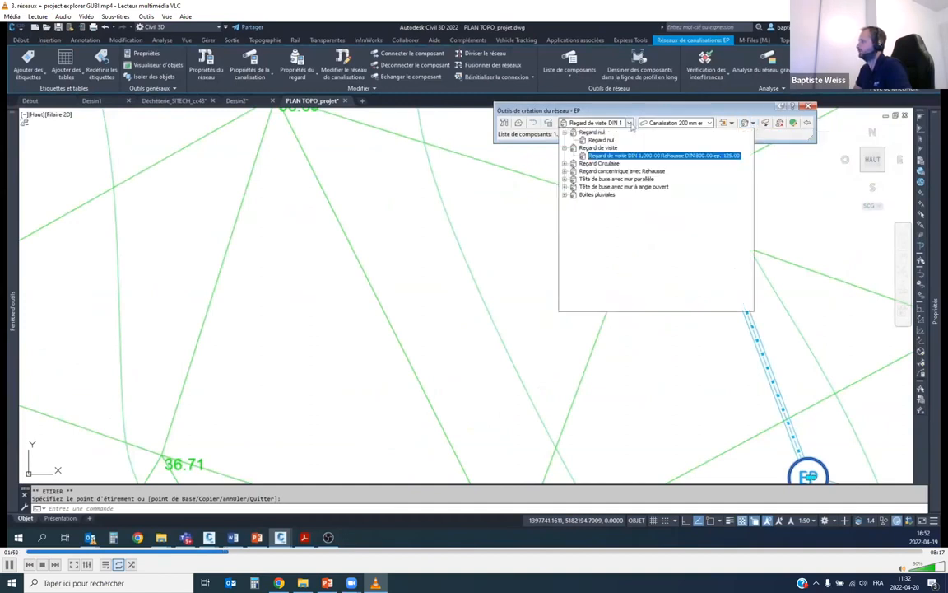
{"action": "left_click", "coordinate": [608, 142]}
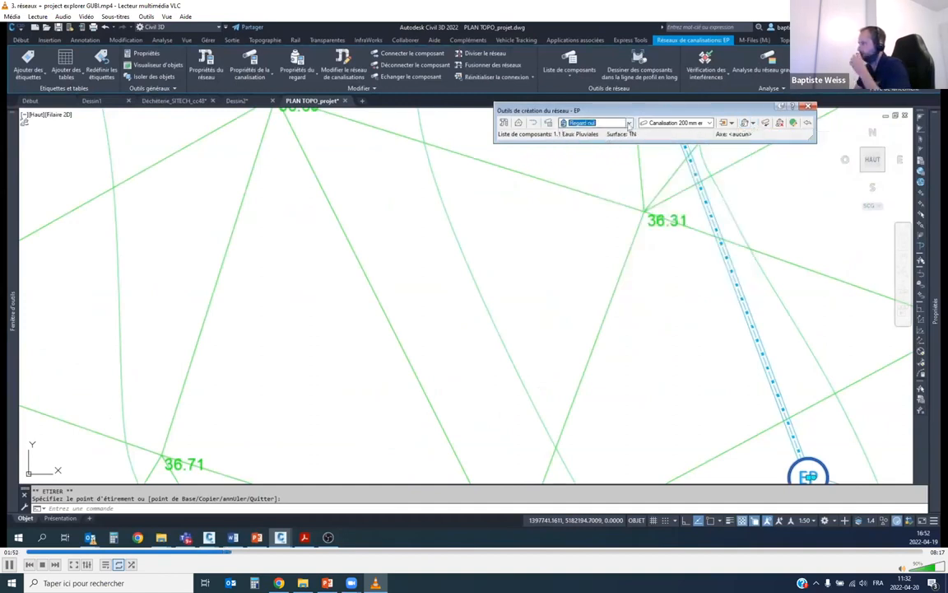
{"action": "left_click", "coordinate": [752, 123]}
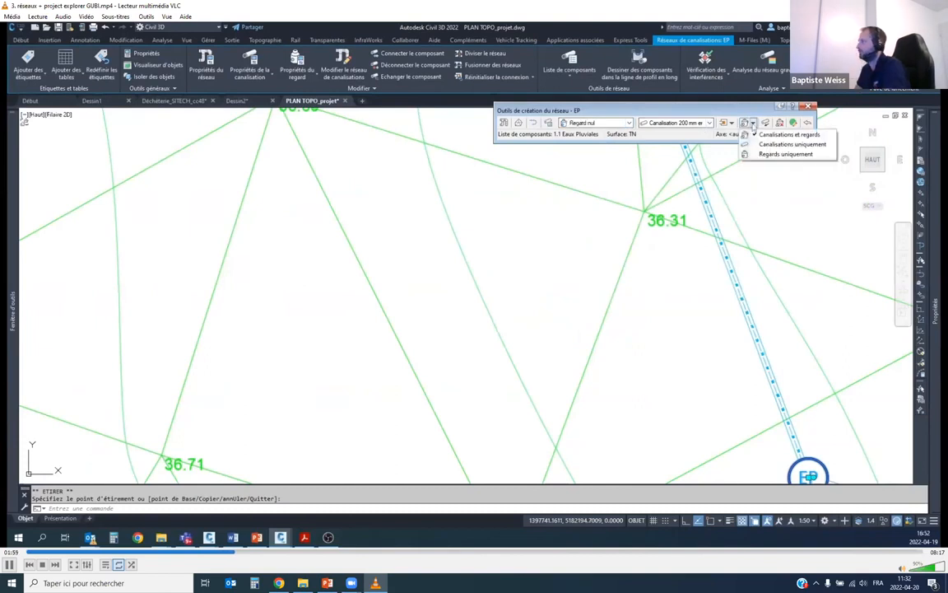
{"action": "left_click", "coordinate": [766, 135]}
- Draw a four-segment bent branch of 200 mm pipe joining the existing EP pipe, and inspect the connection
{"action": "scroll", "coordinate": [533, 274], "scroll_direction": "down", "scroll_amount": 4}
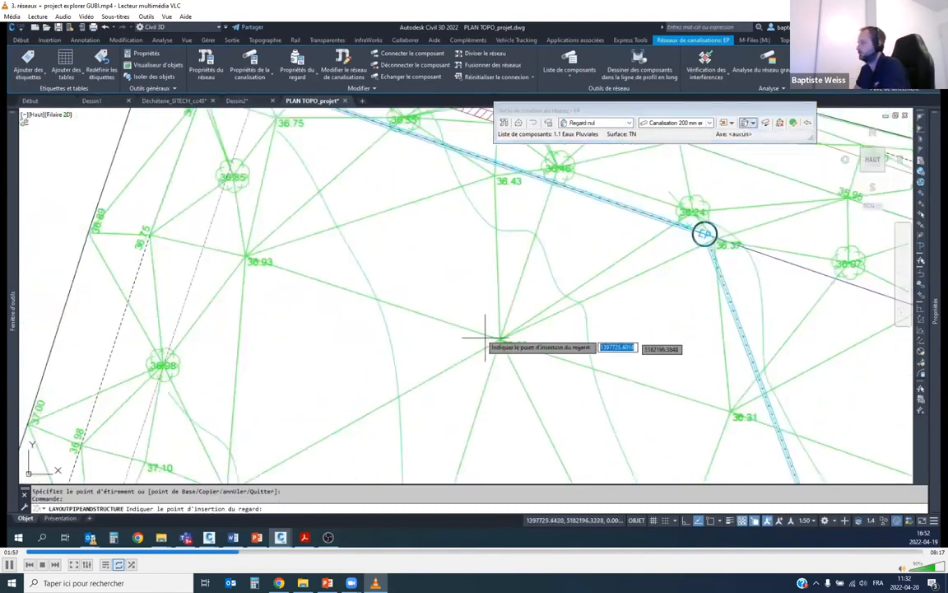
{"action": "scroll", "coordinate": [485, 339], "scroll_direction": "up", "scroll_amount": 5}
{"action": "left_click", "coordinate": [479, 262]}
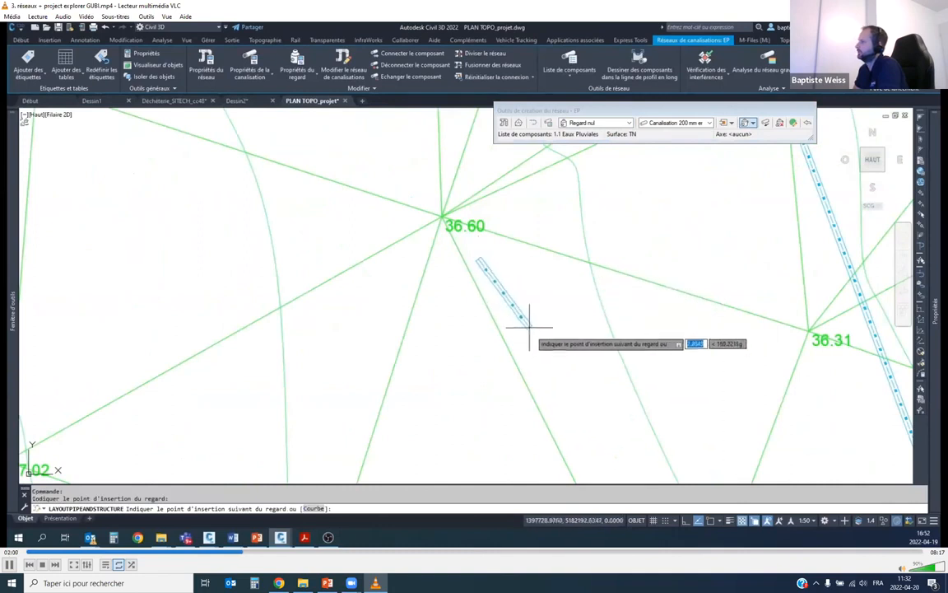
{"action": "left_click", "coordinate": [557, 360]}
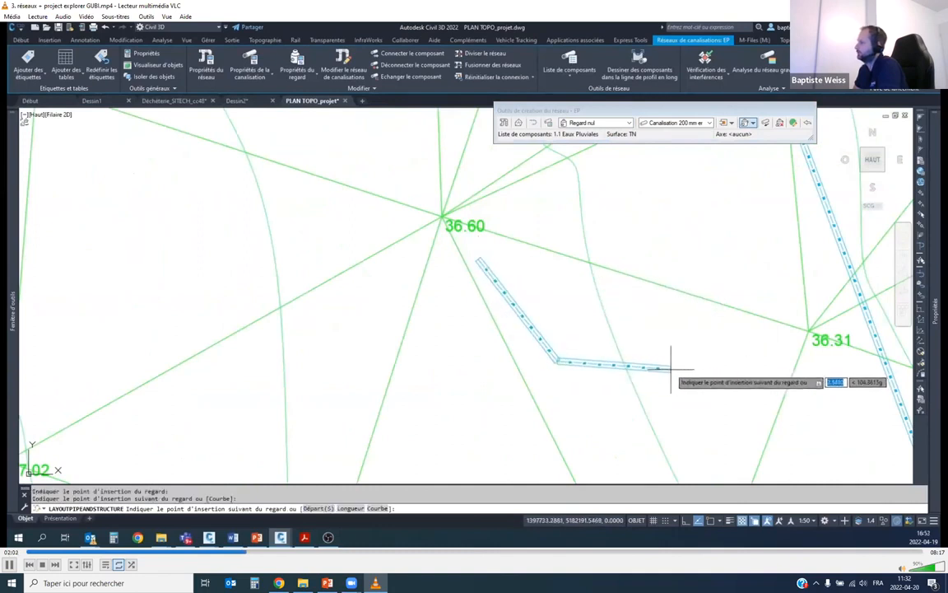
{"action": "left_click", "coordinate": [702, 370]}
{"action": "scroll", "coordinate": [597, 387], "scroll_direction": "up", "scroll_amount": 3}
{"action": "scroll", "coordinate": [592, 387], "scroll_direction": "down", "scroll_amount": 1}
{"action": "scroll", "coordinate": [593, 386], "scroll_direction": "down", "scroll_amount": 2}
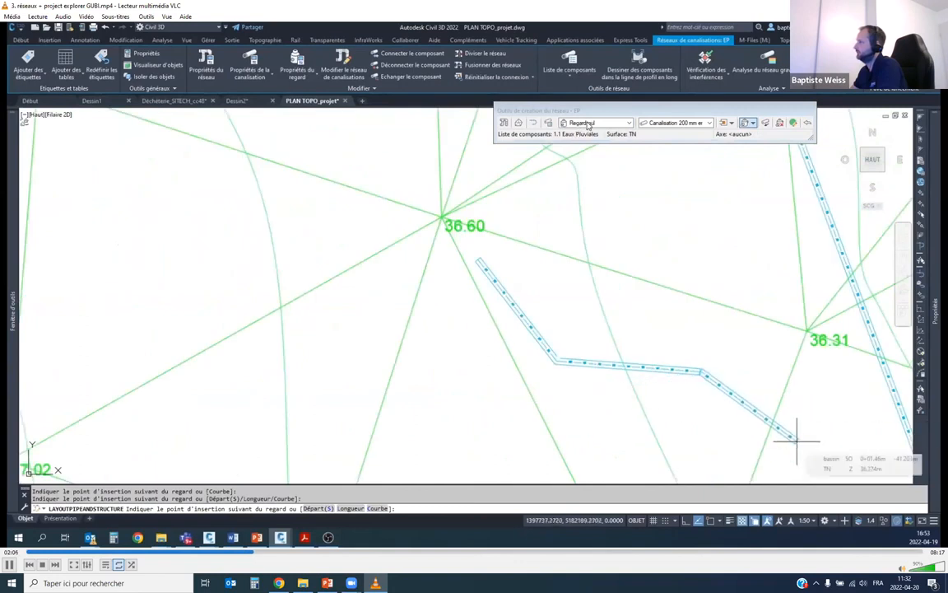
{"action": "scroll", "coordinate": [844, 440], "scroll_direction": "up", "scroll_amount": 5}
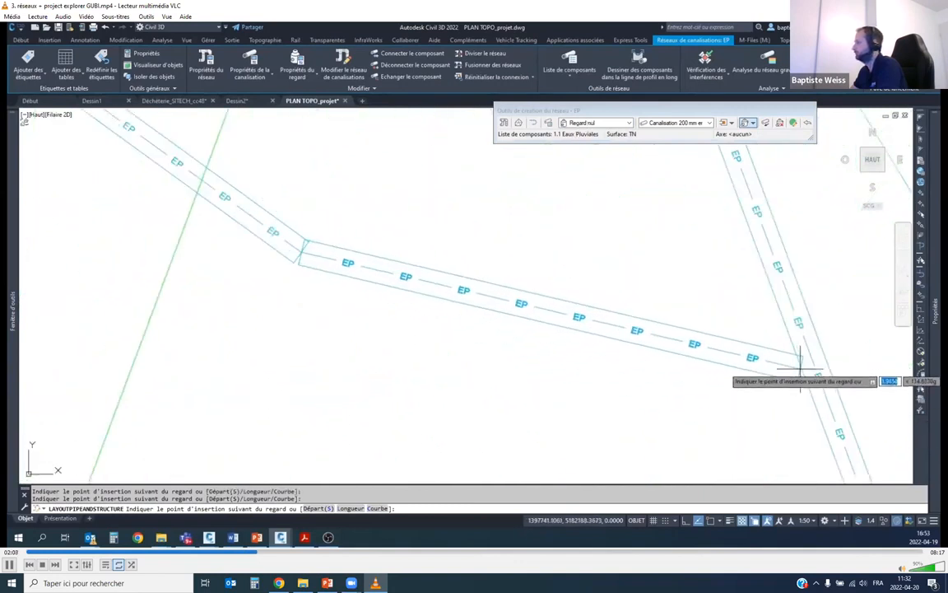
{"action": "key", "text": "Escape"}
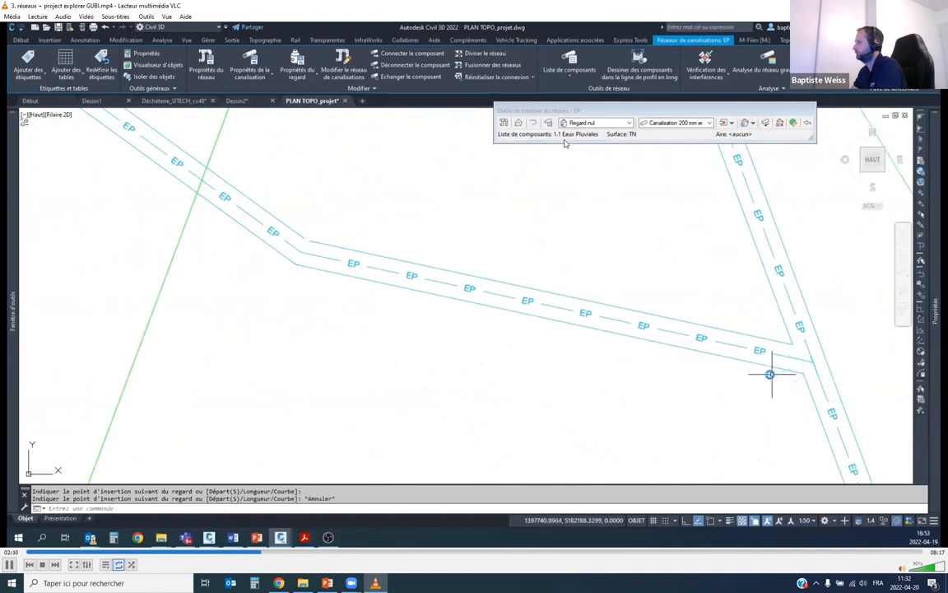
{"action": "scroll", "coordinate": [483, 230], "scroll_direction": "up", "scroll_amount": 3}
{"action": "scroll", "coordinate": [482, 230], "scroll_direction": "down", "scroll_amount": 10}
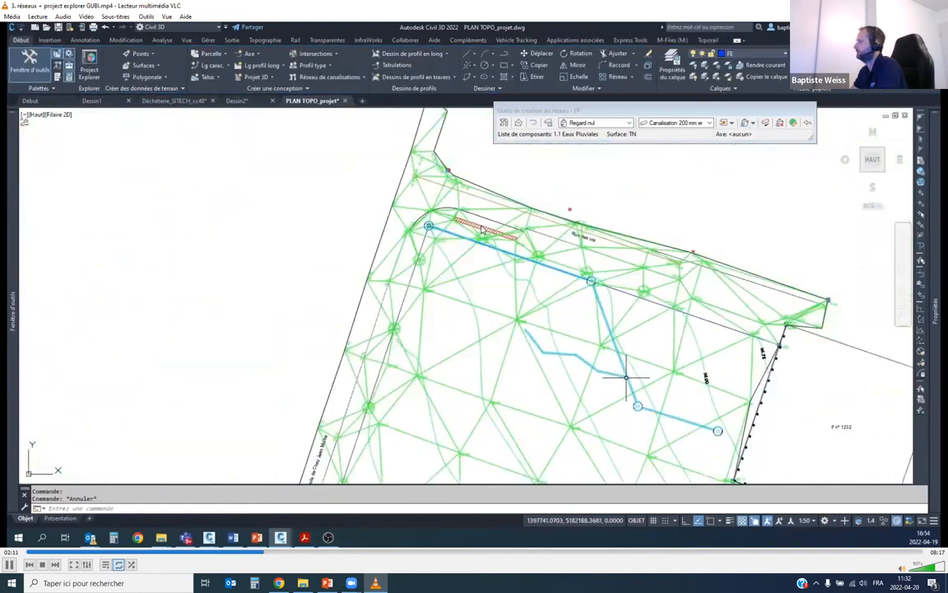
{"action": "scroll", "coordinate": [482, 235], "scroll_direction": "up", "scroll_amount": 8}
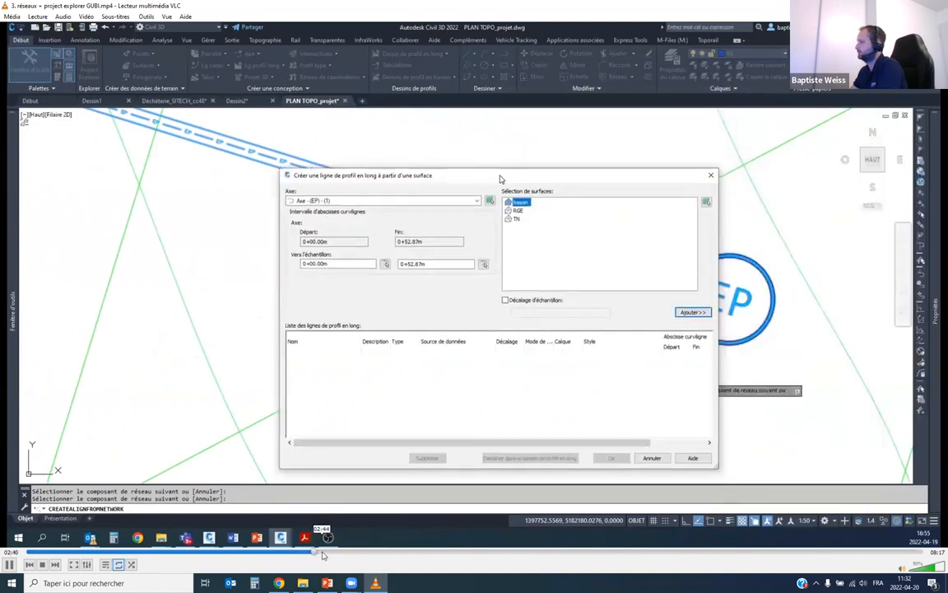
- Skip forward in the video through the profile view creation settings and data bands to the EP network's profile view
{"action": "left_click", "coordinate": [331, 553]}
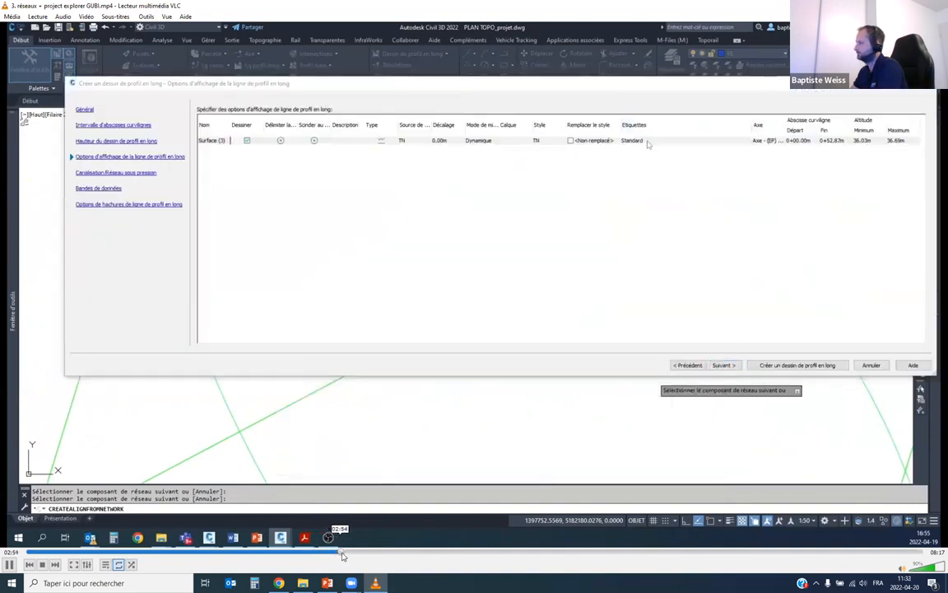
{"action": "left_click", "coordinate": [344, 553]}
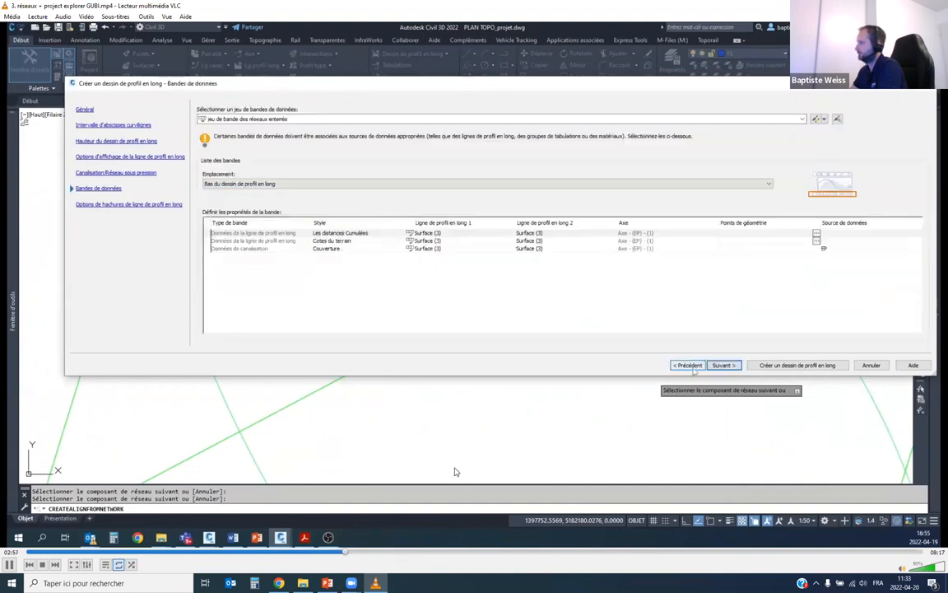
{"action": "left_click", "coordinate": [358, 554]}
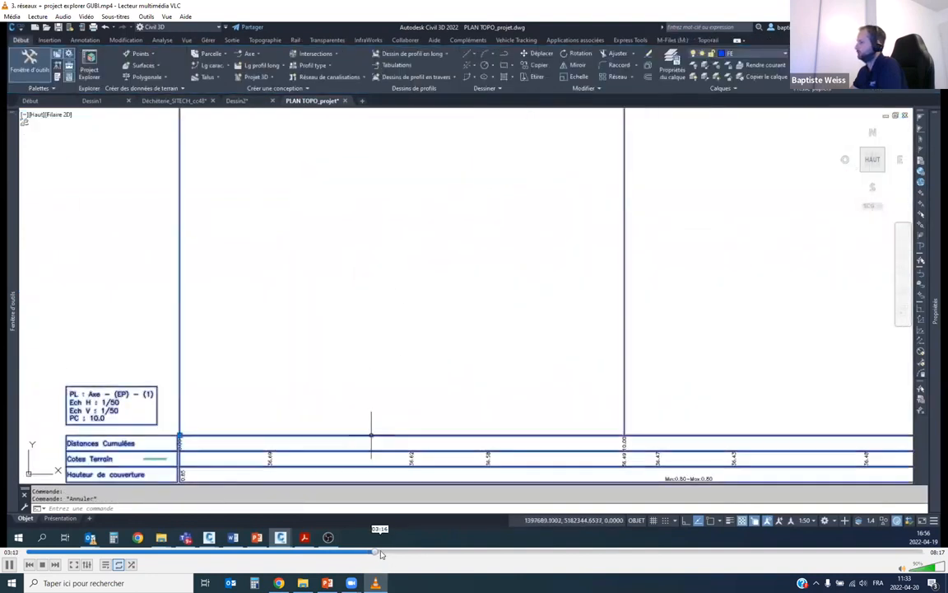
{"action": "left_click", "coordinate": [381, 554]}
{"action": "left_click", "coordinate": [390, 553]}
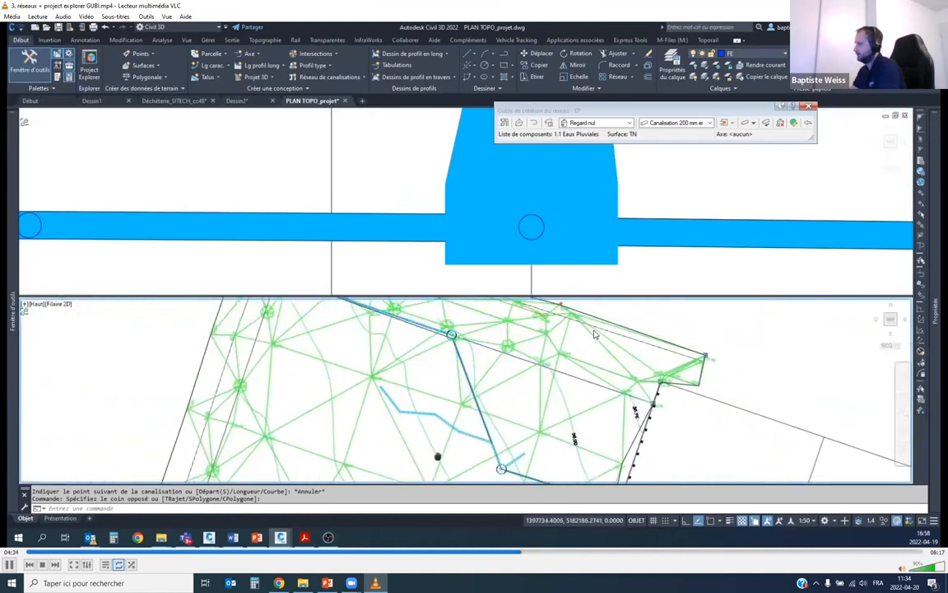
- Skip to the Project Explorer demonstration, pause on the feature line layout options, resume playback and jump ahead past the pipe network tables
{"action": "left_click", "coordinate": [546, 552]}
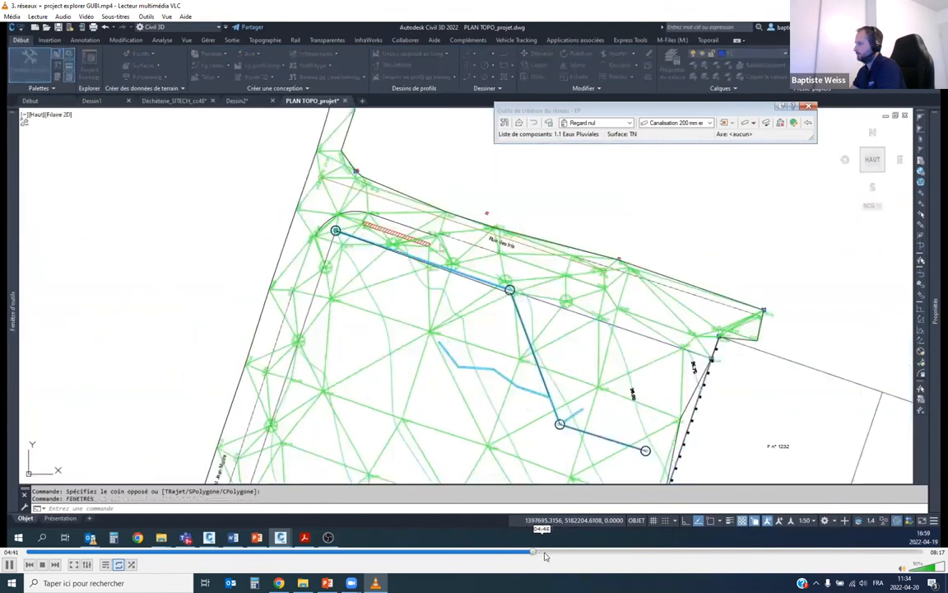
{"action": "left_click", "coordinate": [541, 553]}
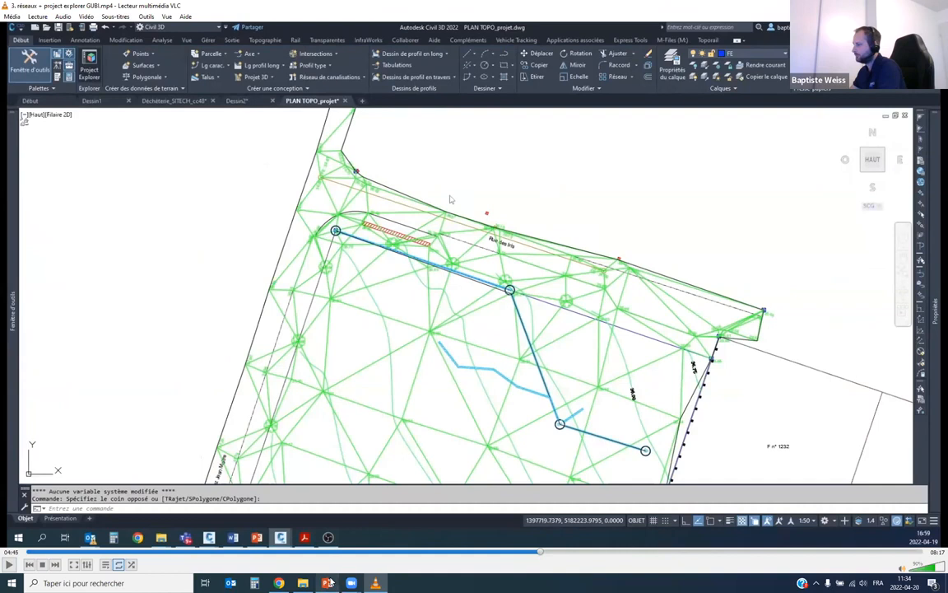
{"action": "mouse_move", "coordinate": [328, 583]}
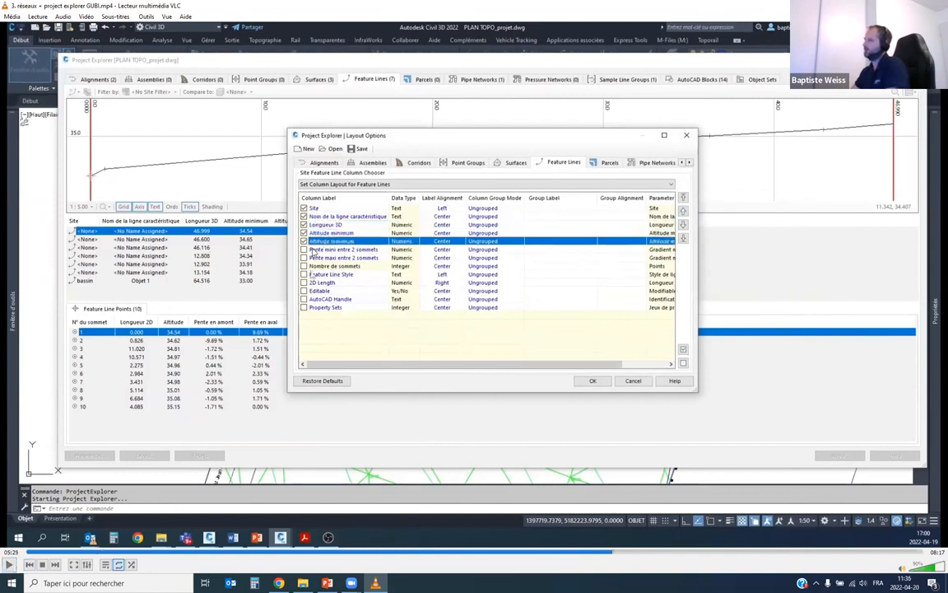
{"action": "left_click", "coordinate": [9, 566]}
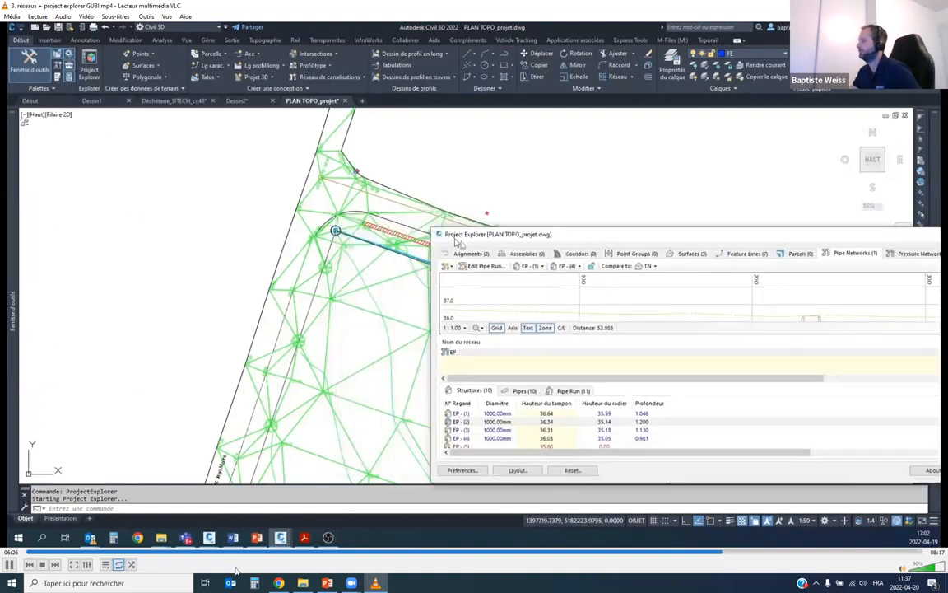
{"action": "left_click_drag", "start_coordinate": [725, 553], "coordinate": [814, 556]}
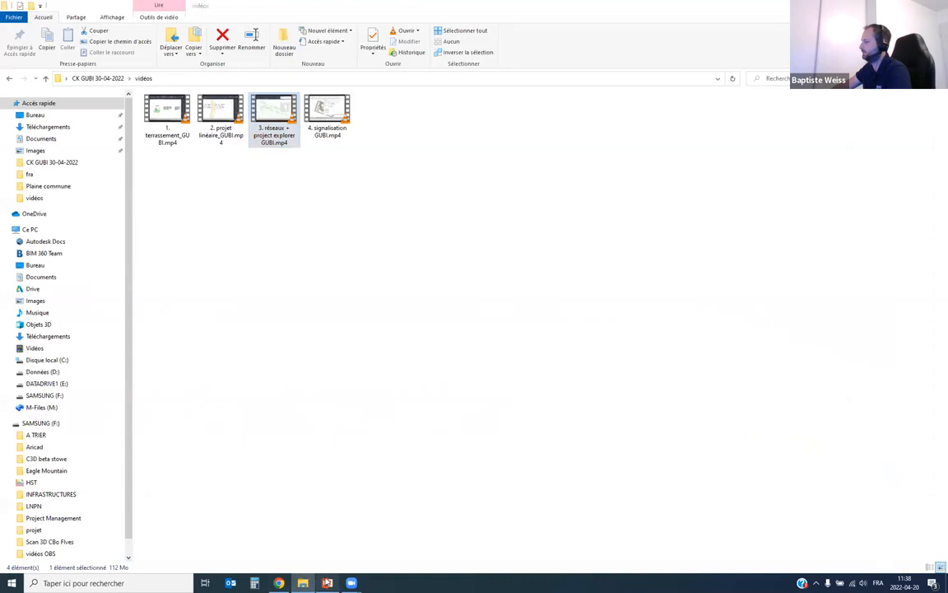
- Return to the PowerPoint slide on buried networks, and reopen the networks video at 07:07, paused on the EP and EU network labels
{"action": "key", "text": "alt+Tab"}
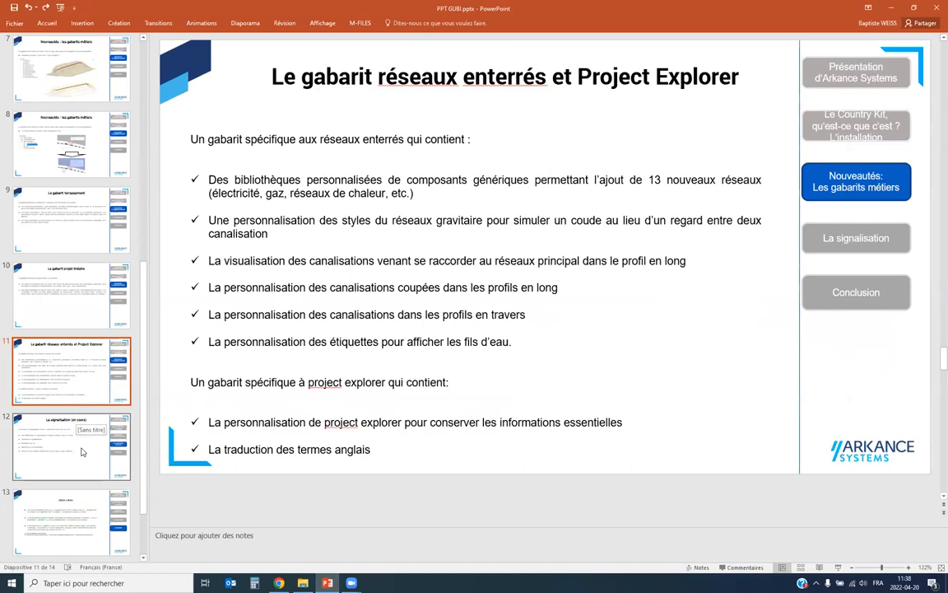
{"action": "left_click", "coordinate": [302, 583]}
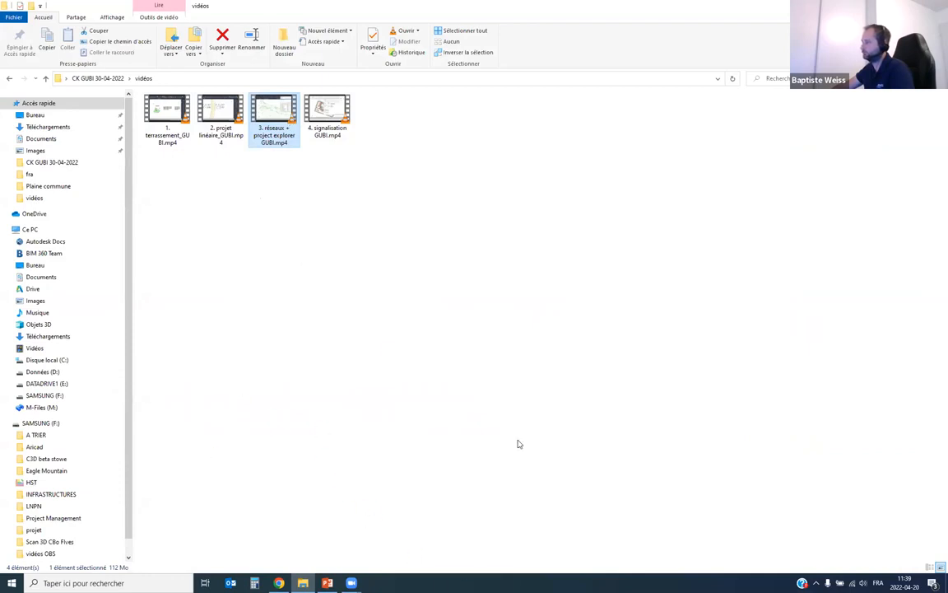
{"action": "key", "text": "Return"}
{"action": "left_click", "coordinate": [798, 553]}
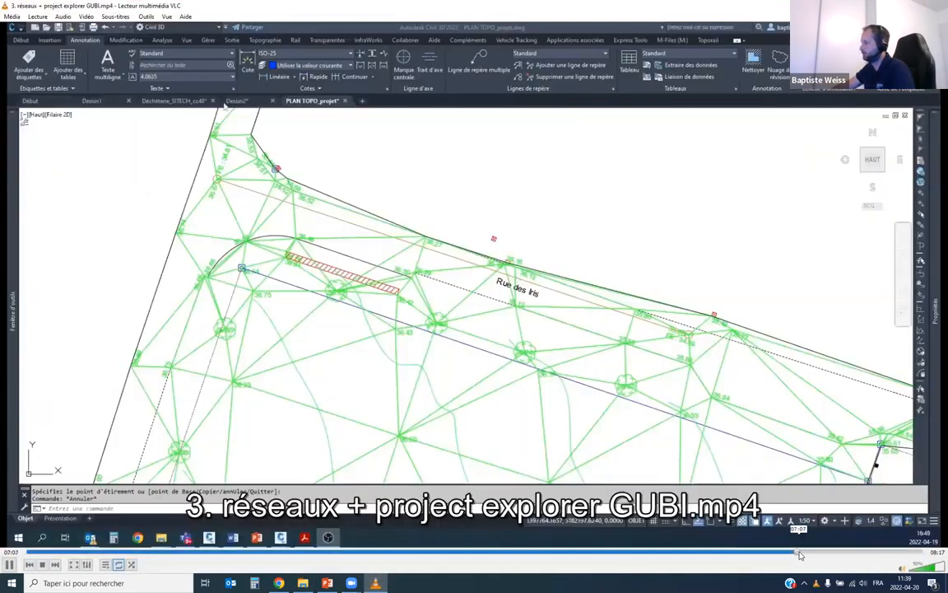
{"action": "left_click", "coordinate": [9, 564]}
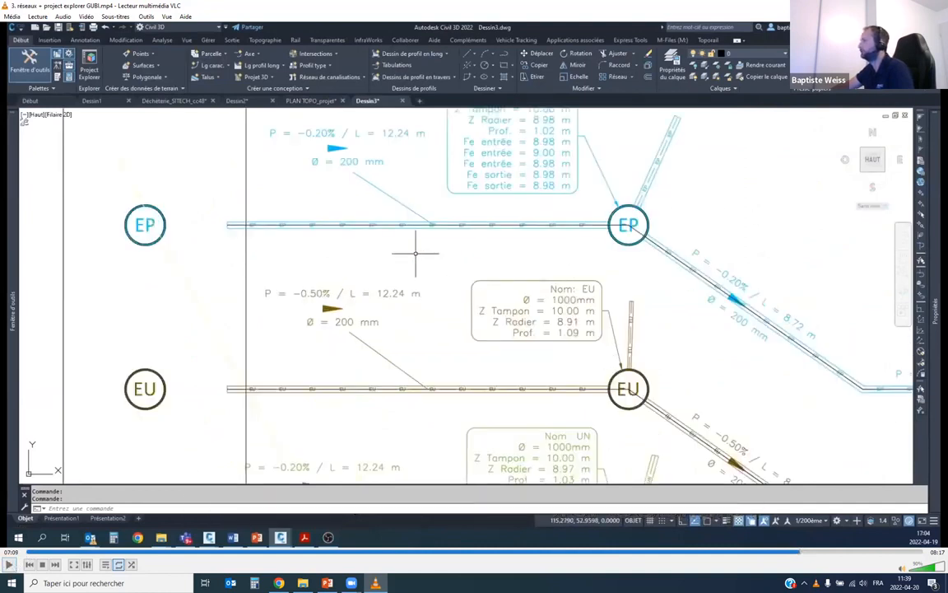
- Close the networks demonstration video and switch to PowerPoint's slide 12, "La signalisation (en cours)"
{"action": "key", "text": "alt+F4"}
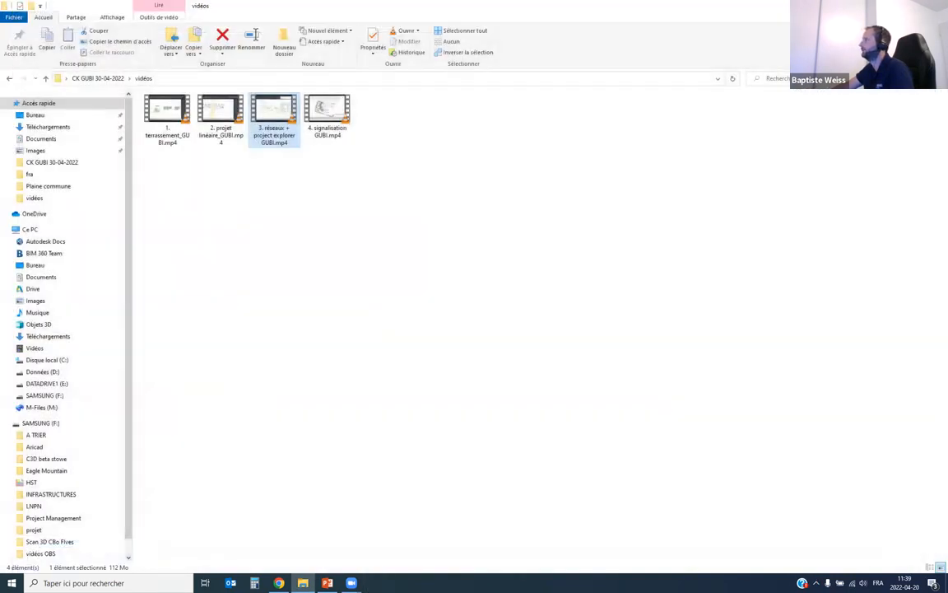
{"action": "key", "text": "alt+Tab"}
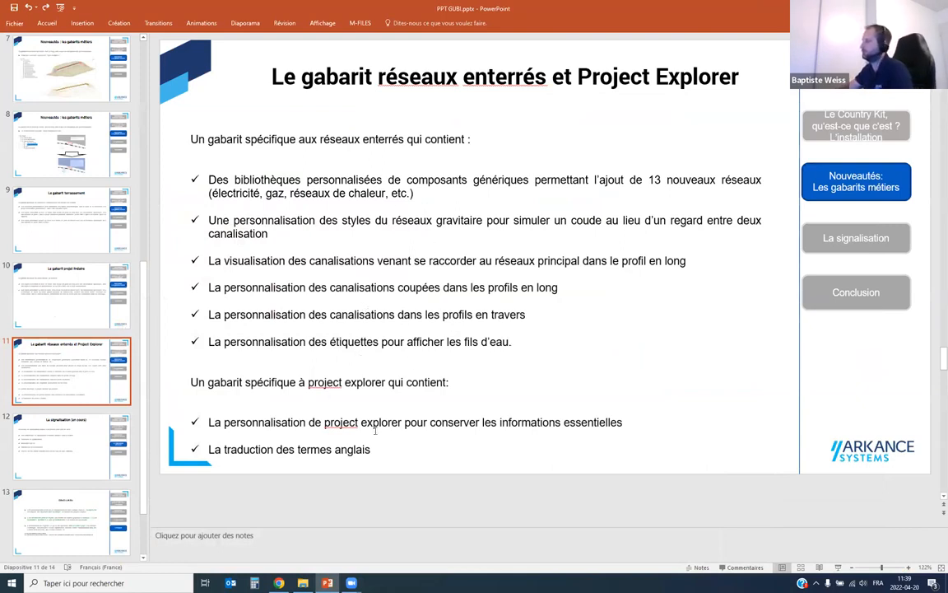
{"action": "left_click", "coordinate": [74, 419]}
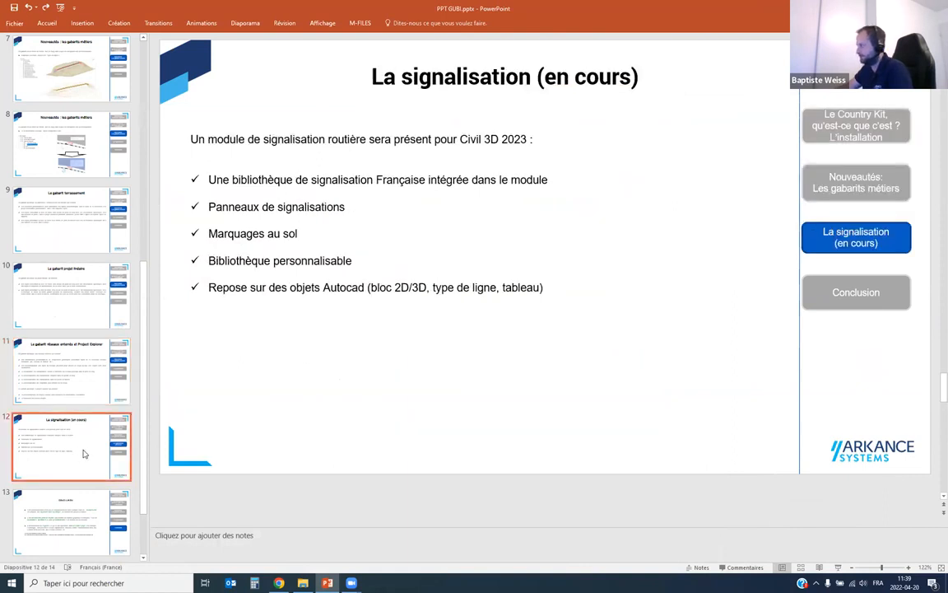
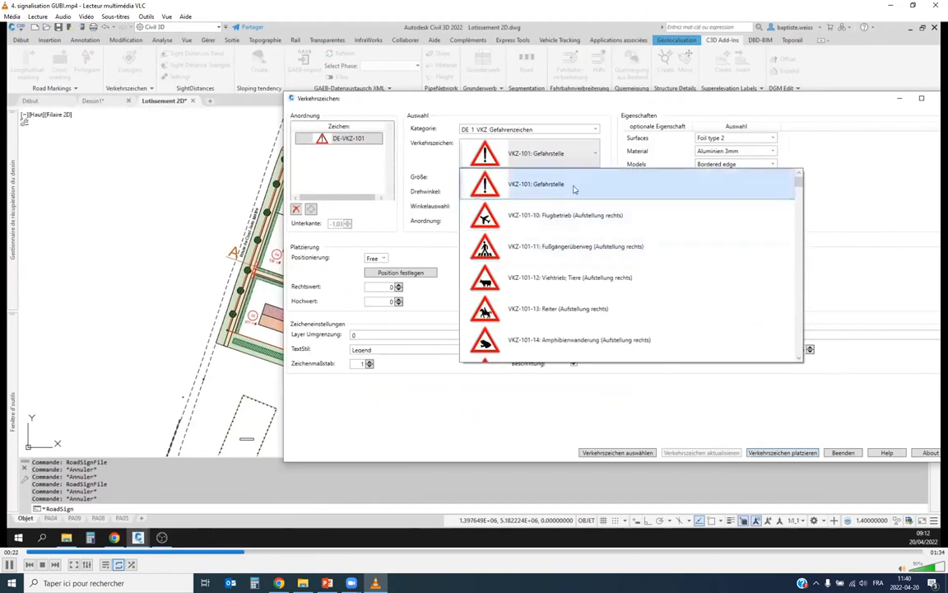
- Place the VKZ-101: Gefahrstelle warning sign in the planted strip north of plot 01, and close the traffic sign dialog
{"action": "left_click", "coordinate": [400, 273]}
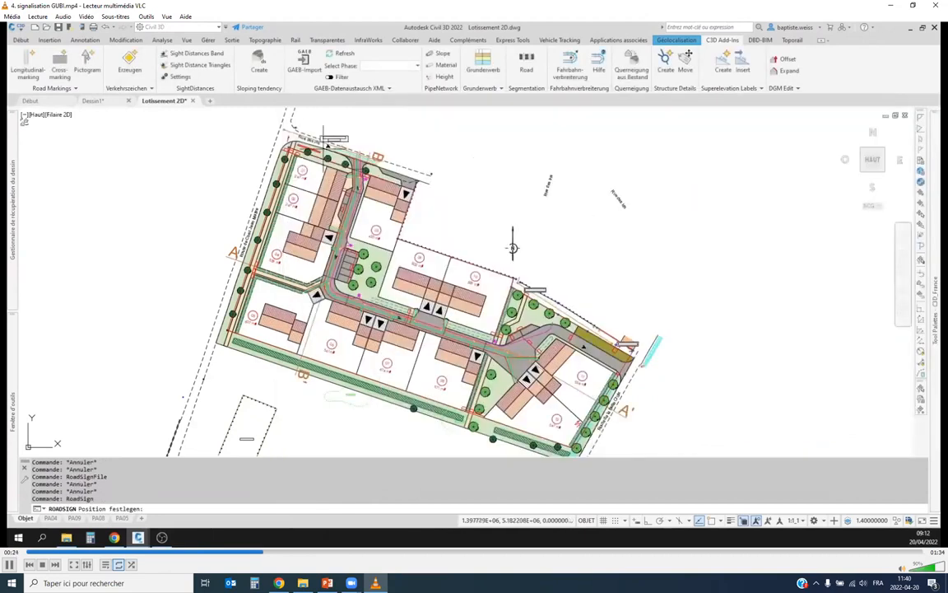
{"action": "scroll", "coordinate": [523, 327], "scroll_direction": "up", "scroll_amount": 4}
{"action": "scroll", "coordinate": [363, 166], "scroll_direction": "up", "scroll_amount": 4}
{"action": "left_click", "coordinate": [330, 150]}
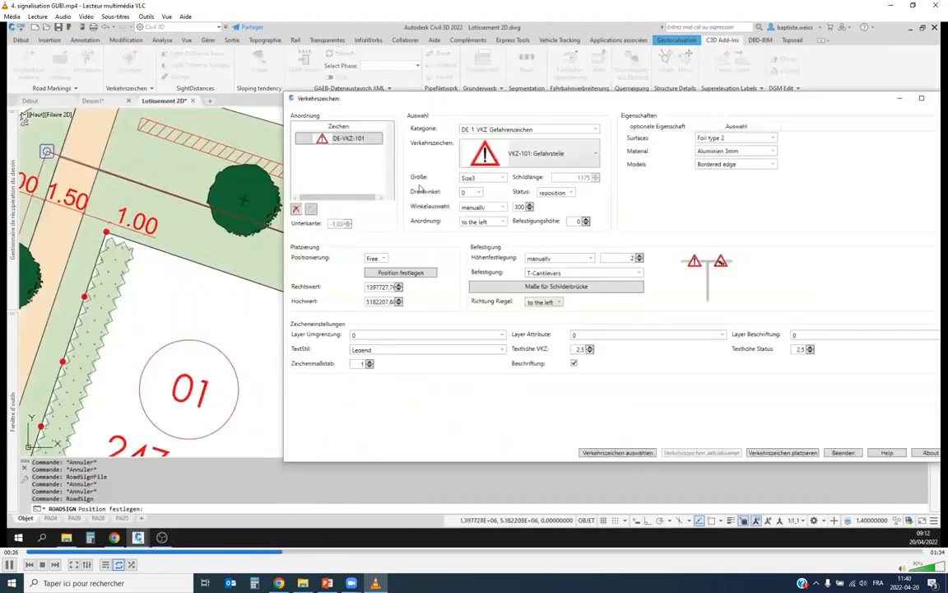
{"action": "left_click_drag", "start_coordinate": [580, 108], "coordinate": [384, 130]}
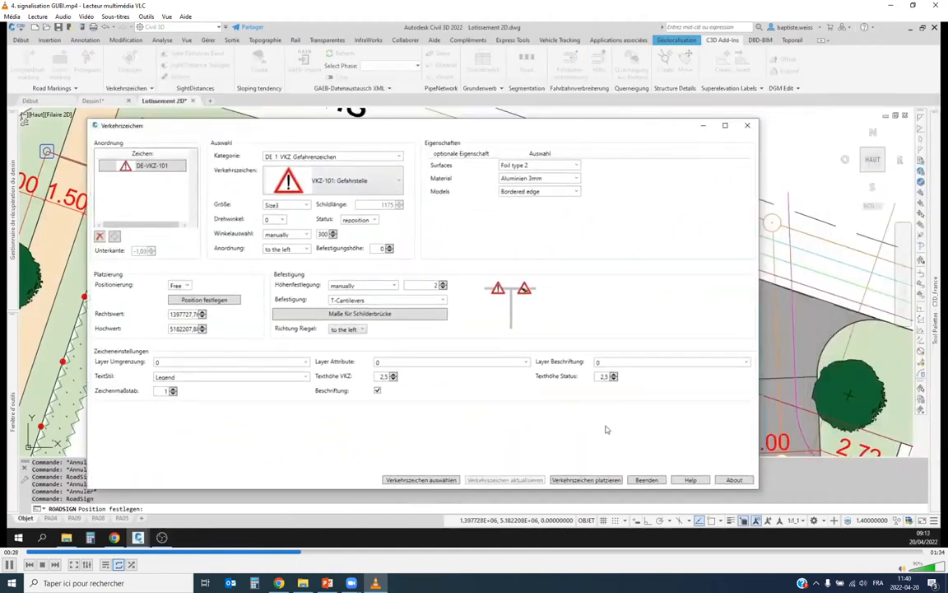
{"action": "left_click", "coordinate": [585, 480]}
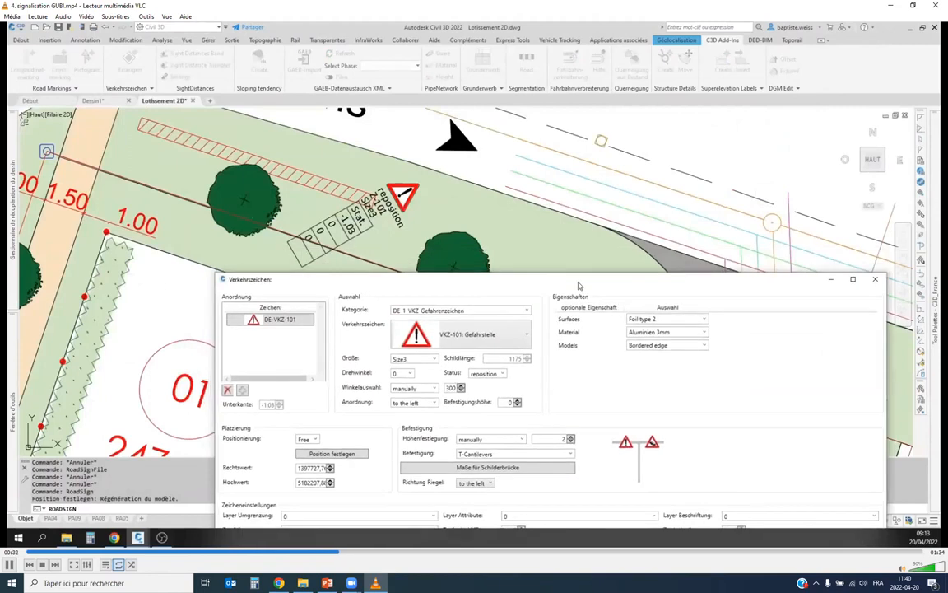
{"action": "left_click", "coordinate": [877, 281]}
- Inspect the placed VKZ-101 sign and its label up close, and check which objects can be selected there
{"action": "scroll", "coordinate": [411, 202], "scroll_direction": "up", "scroll_amount": 3}
{"action": "scroll", "coordinate": [473, 210], "scroll_direction": "down", "scroll_amount": 1}
{"action": "left_click", "coordinate": [473, 210]}
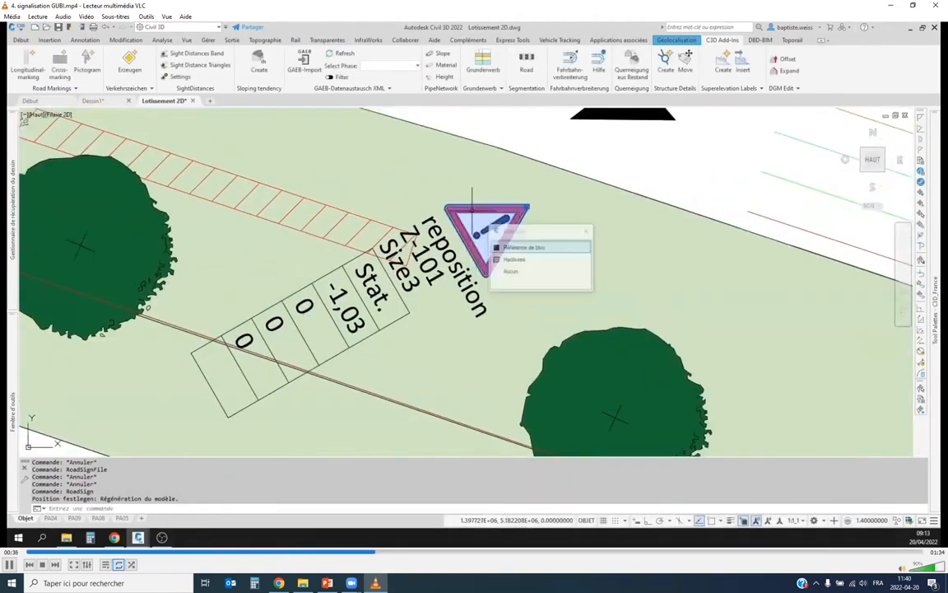
{"action": "left_click", "coordinate": [586, 232]}
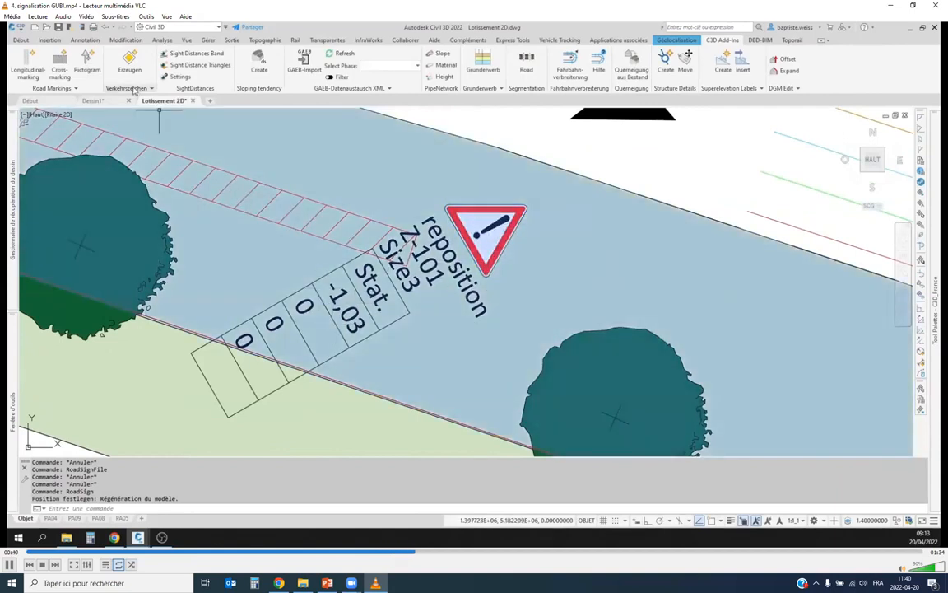
- Examine the 3D sign creation settings for traffic signs, and leave them without creating 3D blocks
{"action": "left_click", "coordinate": [132, 74]}
{"action": "left_click", "coordinate": [144, 112]}
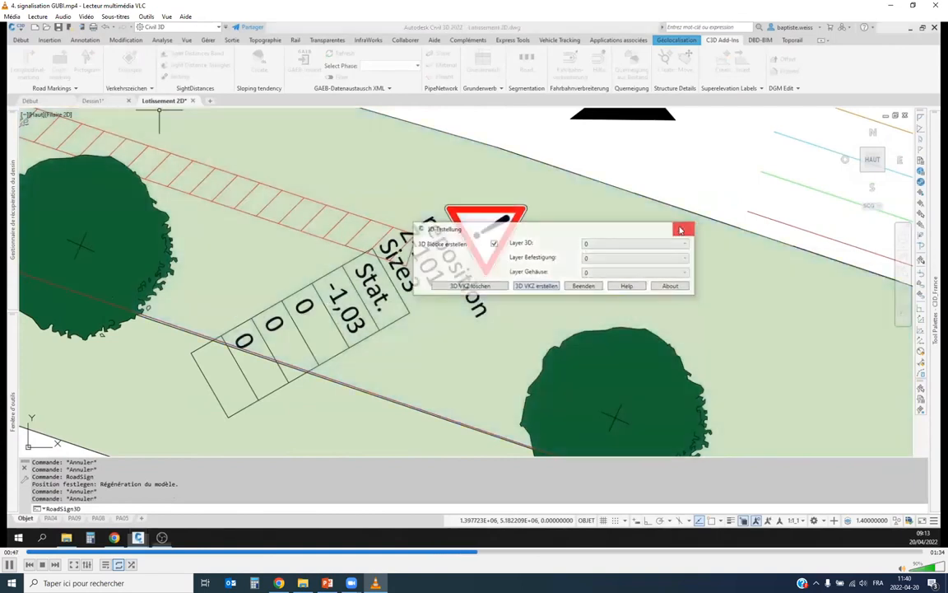
{"action": "left_click", "coordinate": [682, 229]}
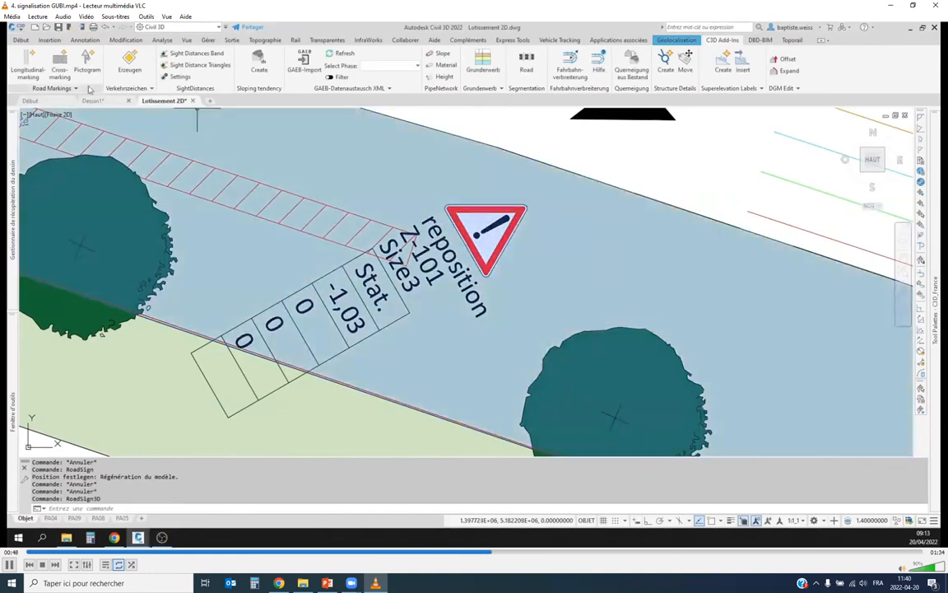
- Examine the arrow pictograms available for road markings in the DE 1 VKZ Pfeile 2021 category, and leave without placing one
{"action": "left_click", "coordinate": [86, 62]}
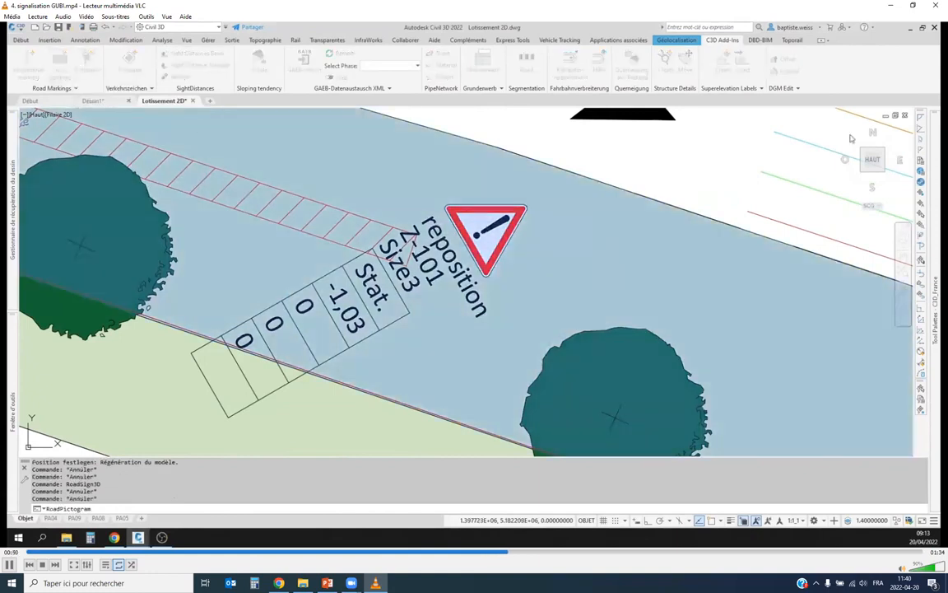
{"action": "left_click", "coordinate": [683, 145]}
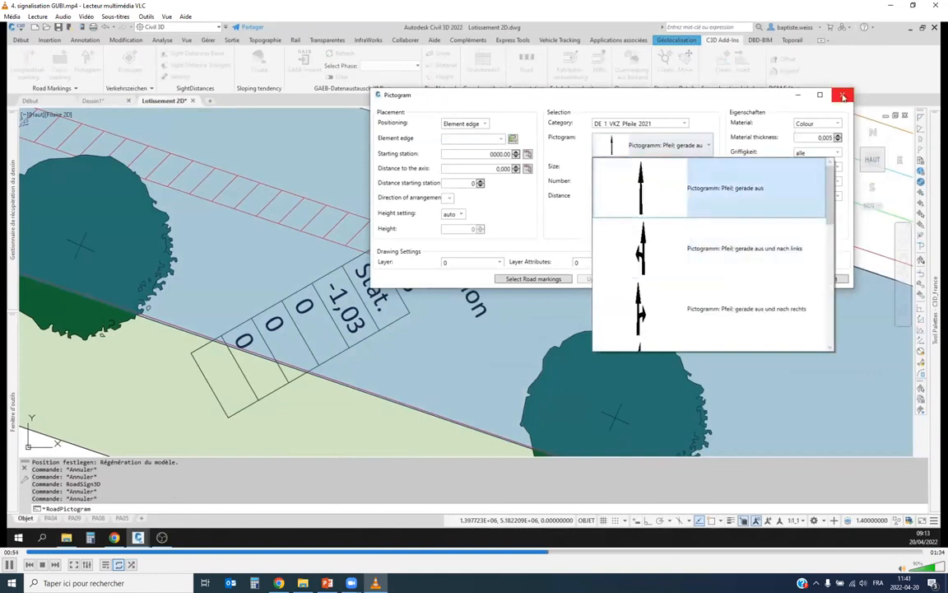
{"action": "left_click", "coordinate": [752, 188]}
{"action": "left_click", "coordinate": [843, 96]}
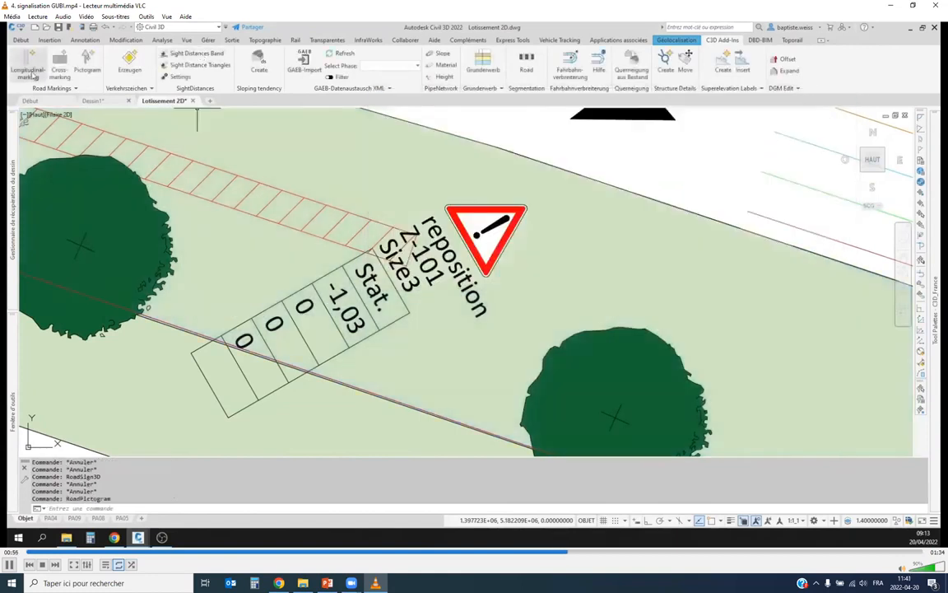
- Examine the line types available for longitudinal road markings, and leave without placing a marking
{"action": "left_click", "coordinate": [31, 74]}
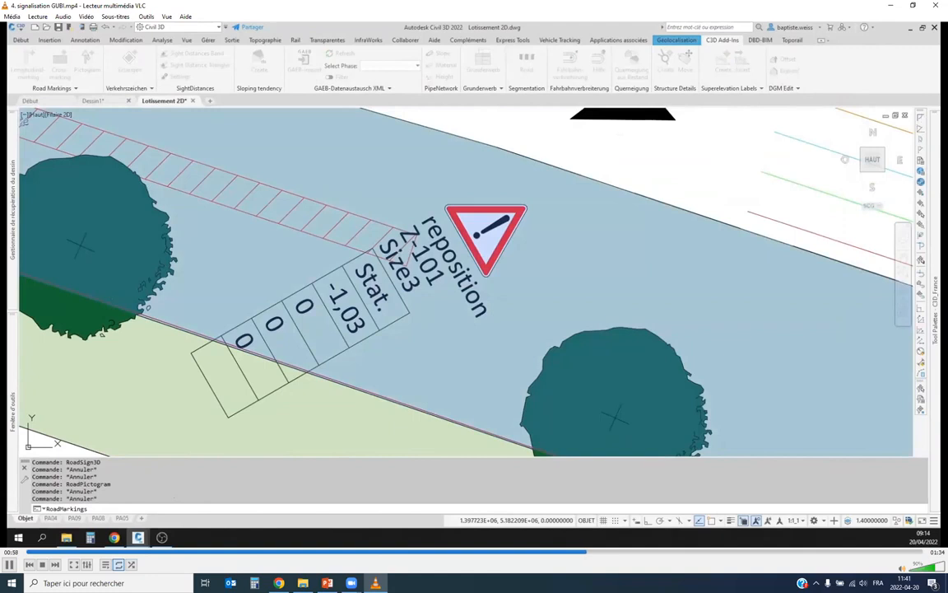
{"action": "left_click_drag", "start_coordinate": [716, 161], "coordinate": [425, 64]}
{"action": "left_click", "coordinate": [651, 101]}
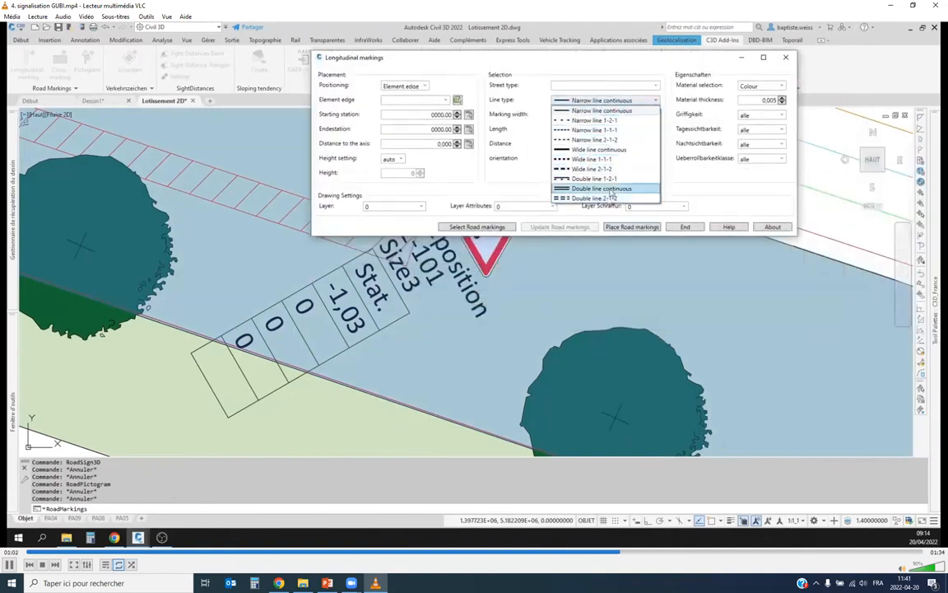
{"action": "left_click", "coordinate": [643, 104]}
{"action": "left_click", "coordinate": [787, 58]}
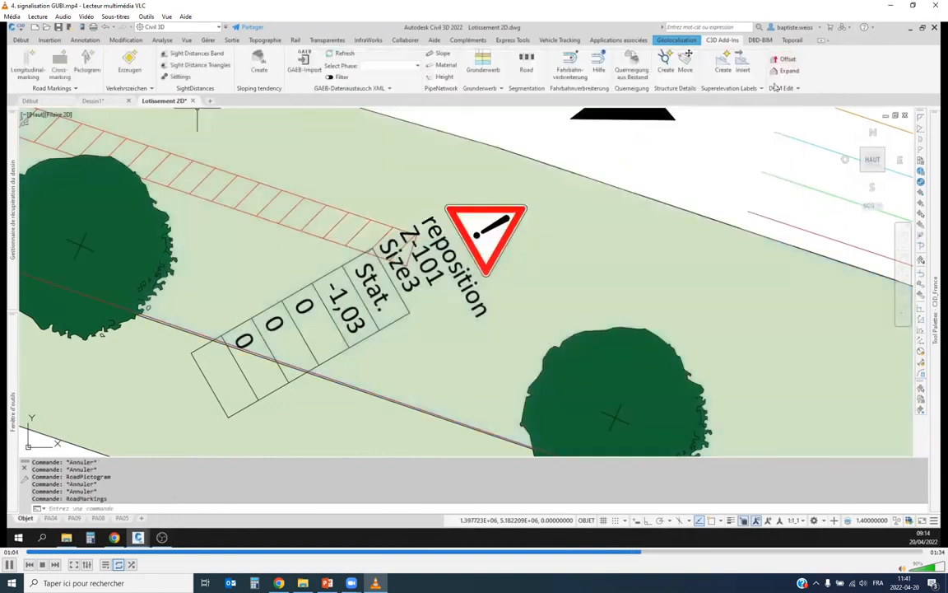
- Place the VKZ-101-11: Fußgängerüberweg sign on the road alongside plot 03
{"action": "scroll", "coordinate": [556, 153], "scroll_direction": "down", "scroll_amount": 3}
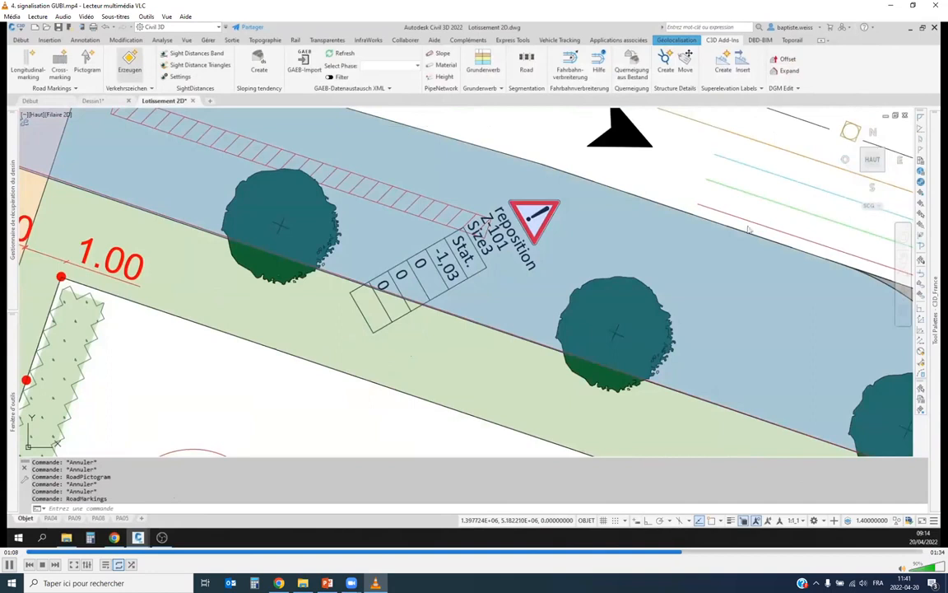
{"action": "left_click", "coordinate": [129, 62]}
{"action": "left_click", "coordinate": [492, 210]}
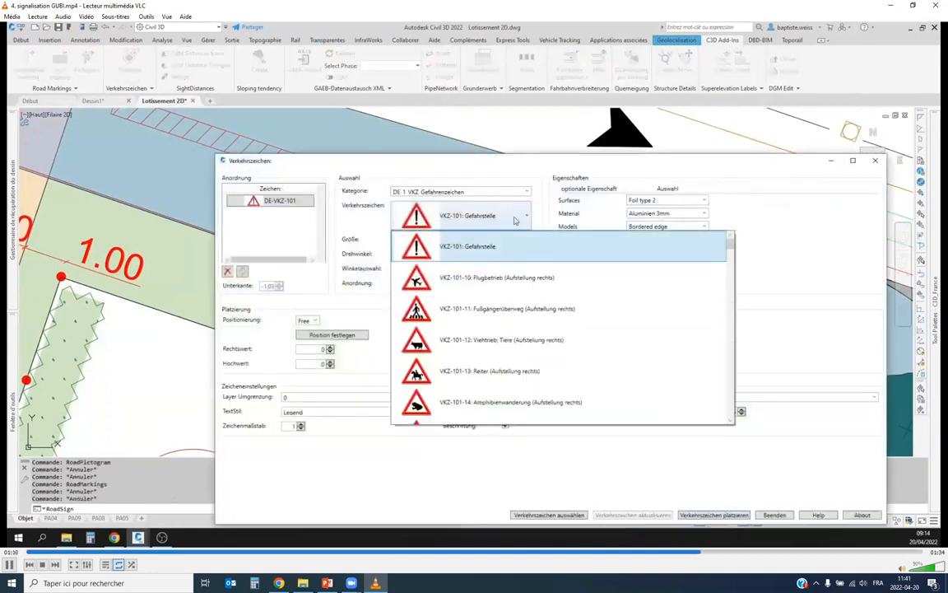
{"action": "left_click", "coordinate": [540, 313]}
{"action": "left_click", "coordinate": [332, 335]}
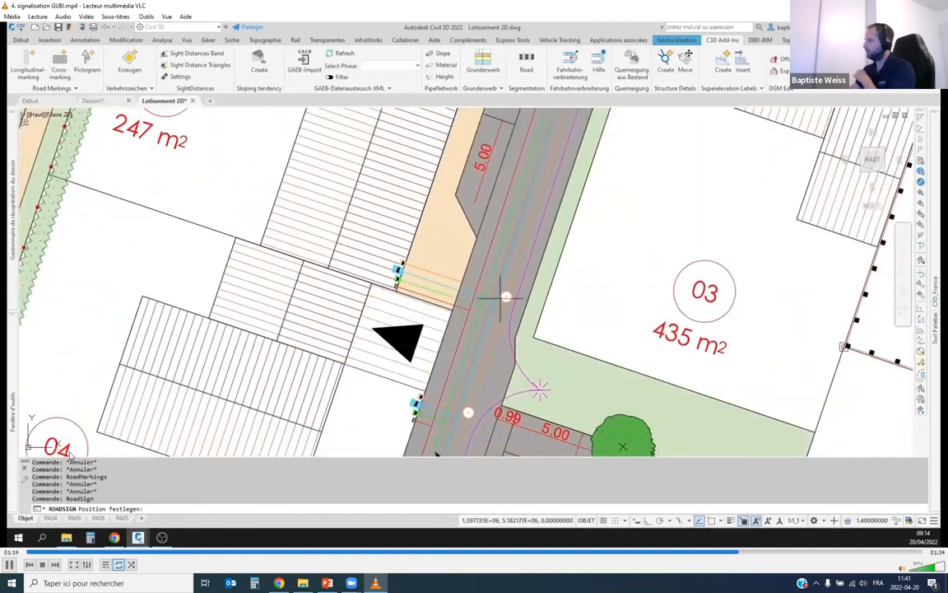
{"action": "left_click", "coordinate": [498, 265]}
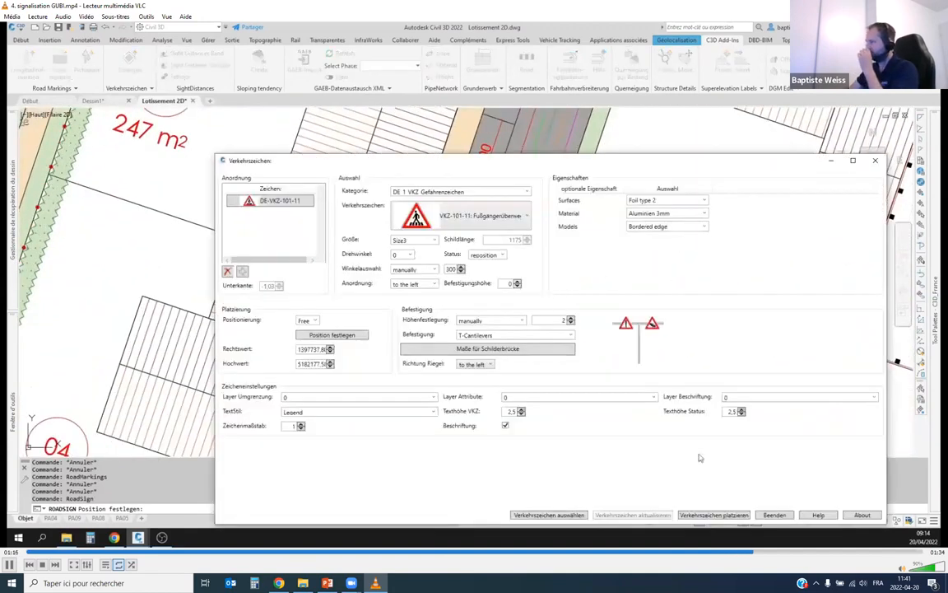
{"action": "left_click", "coordinate": [713, 514]}
- Inspect the placed pedestrian crossing sign up close and select its block reference
{"action": "scroll", "coordinate": [517, 282], "scroll_direction": "up", "scroll_amount": 8}
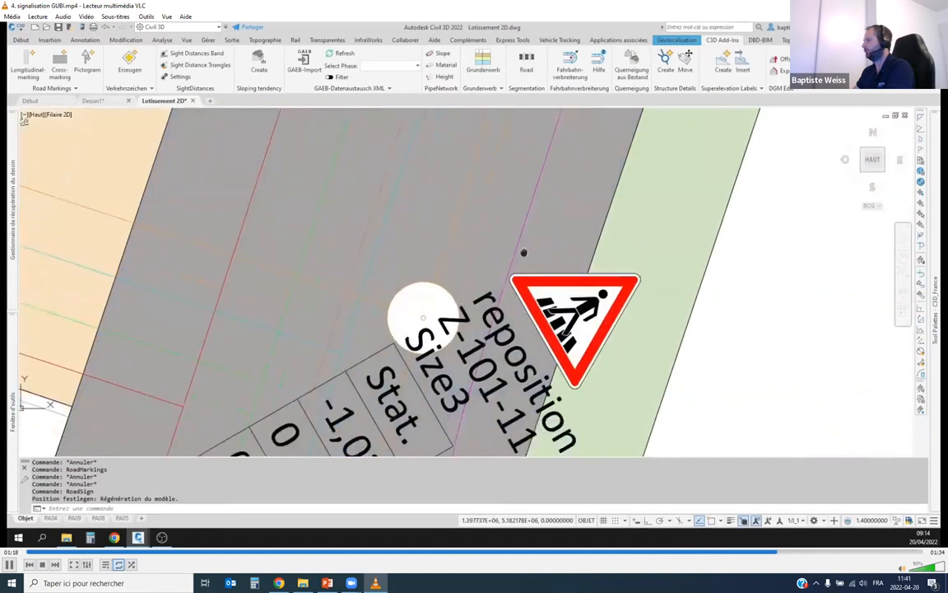
{"action": "scroll", "coordinate": [603, 257], "scroll_direction": "up", "scroll_amount": 1}
{"action": "left_click", "coordinate": [603, 253]}
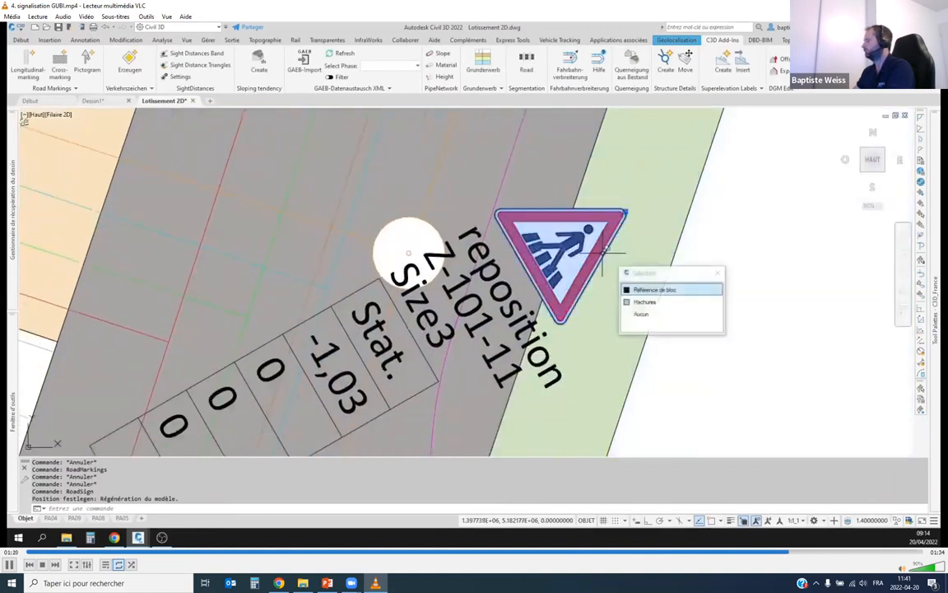
{"action": "left_click", "coordinate": [650, 288]}
- Examine the traffic sign parts list options for position, sign, mounting and equipment data, and close them without generating the lists
{"action": "left_click", "coordinate": [134, 88]}
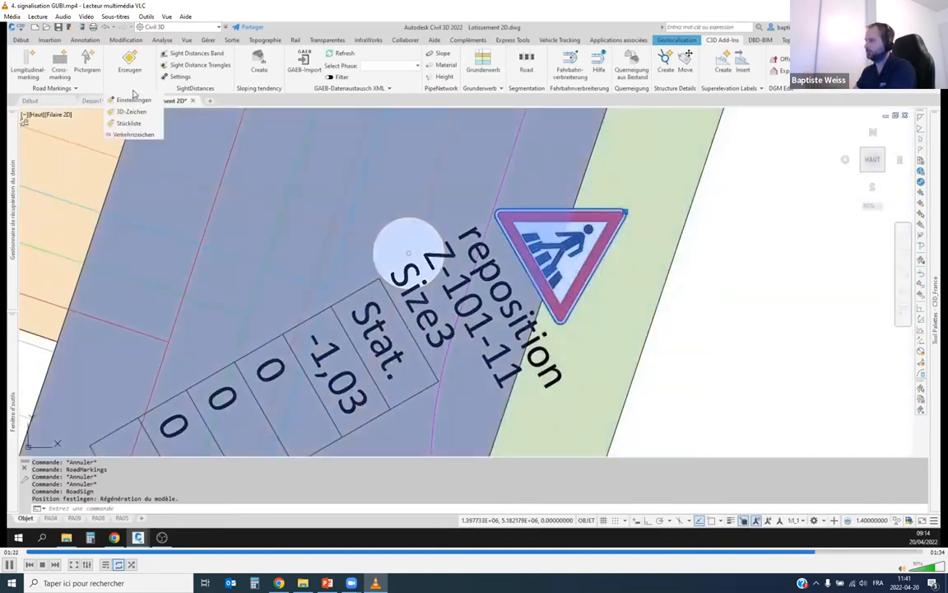
{"action": "left_click", "coordinate": [134, 126]}
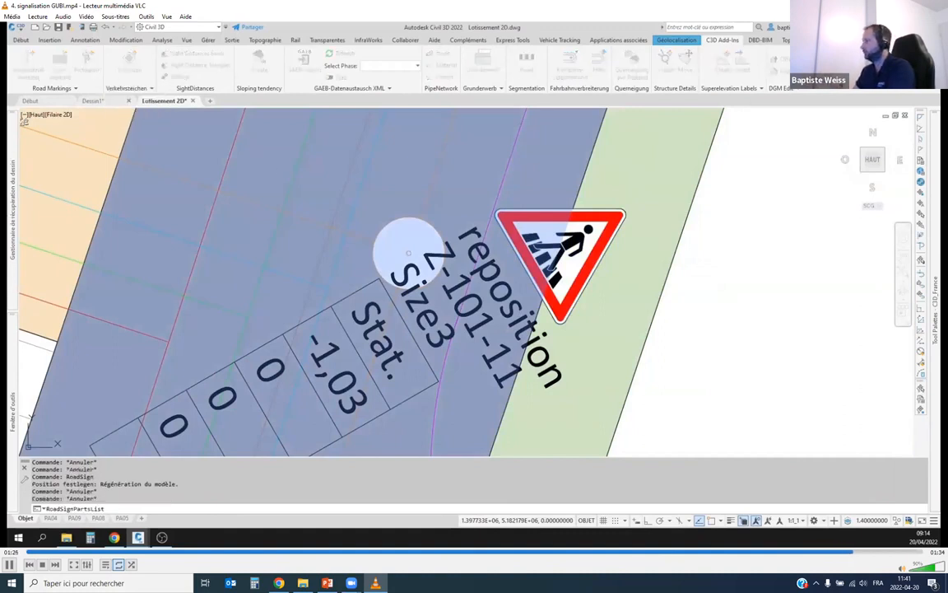
{"action": "left_click_drag", "start_coordinate": [658, 168], "coordinate": [482, 112]}
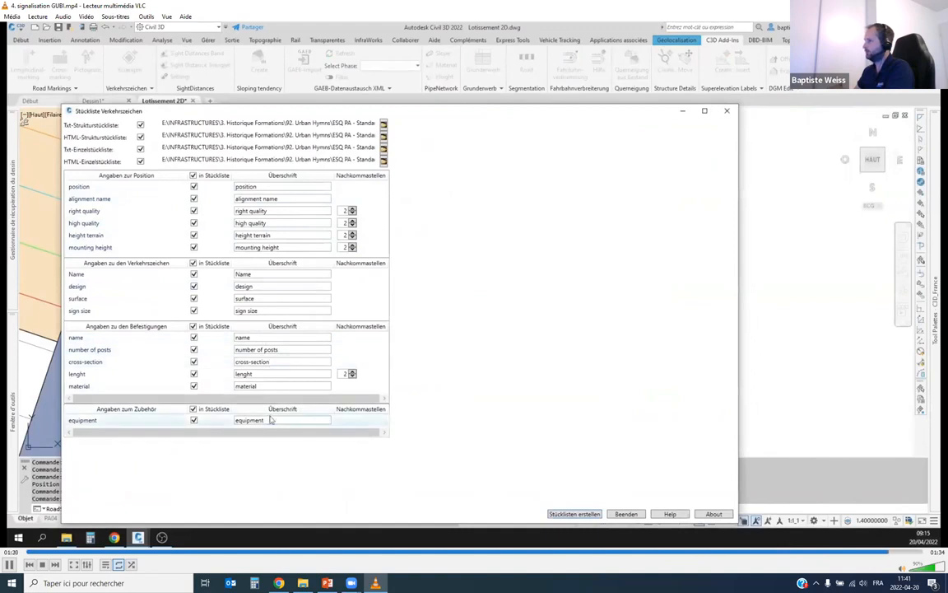
{"action": "left_click", "coordinate": [727, 113]}
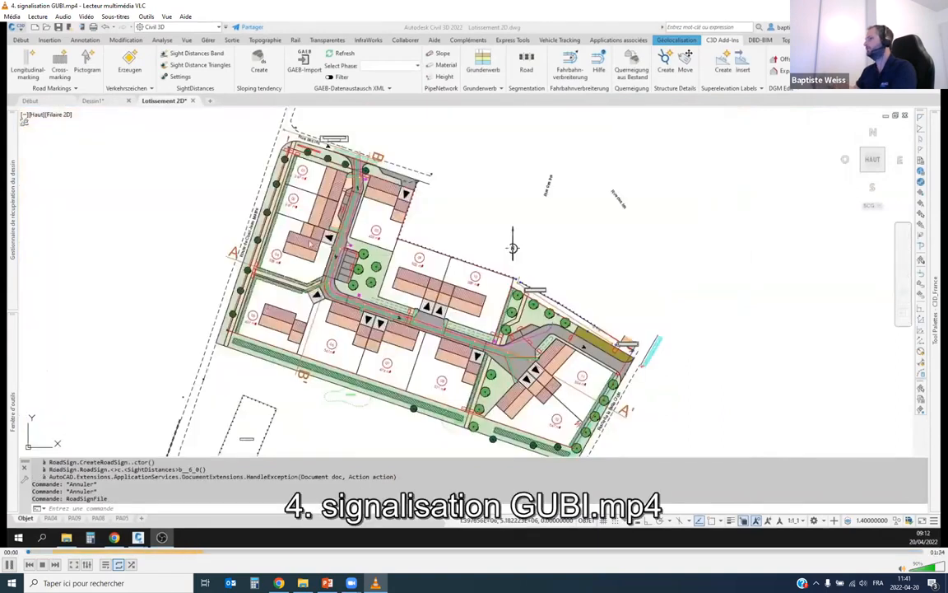
- Set the country setting in the traffic sign settings to EN, and close the settings
{"action": "left_click", "coordinate": [150, 89]}
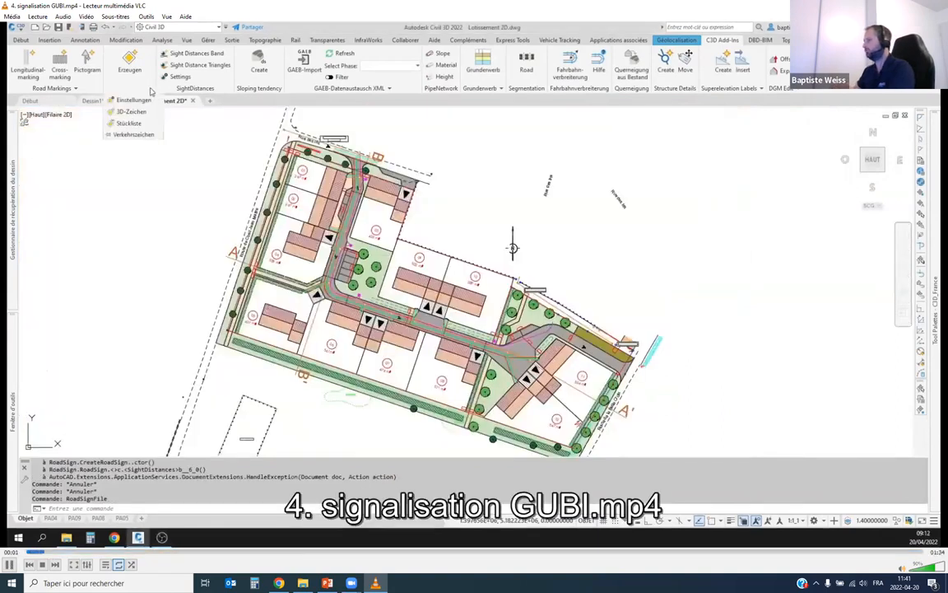
{"action": "left_click", "coordinate": [132, 101]}
{"action": "left_click", "coordinate": [504, 148]}
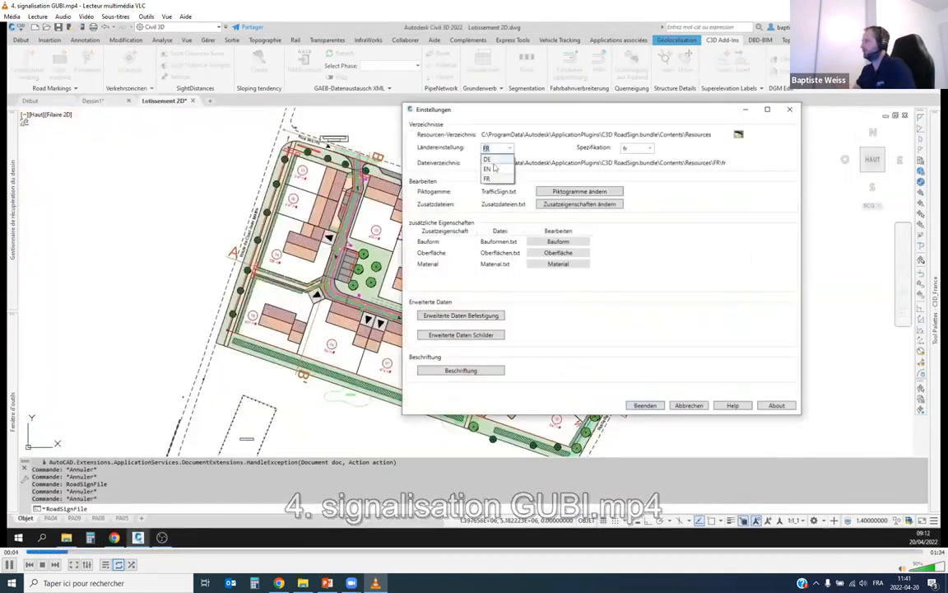
{"action": "left_click", "coordinate": [489, 169]}
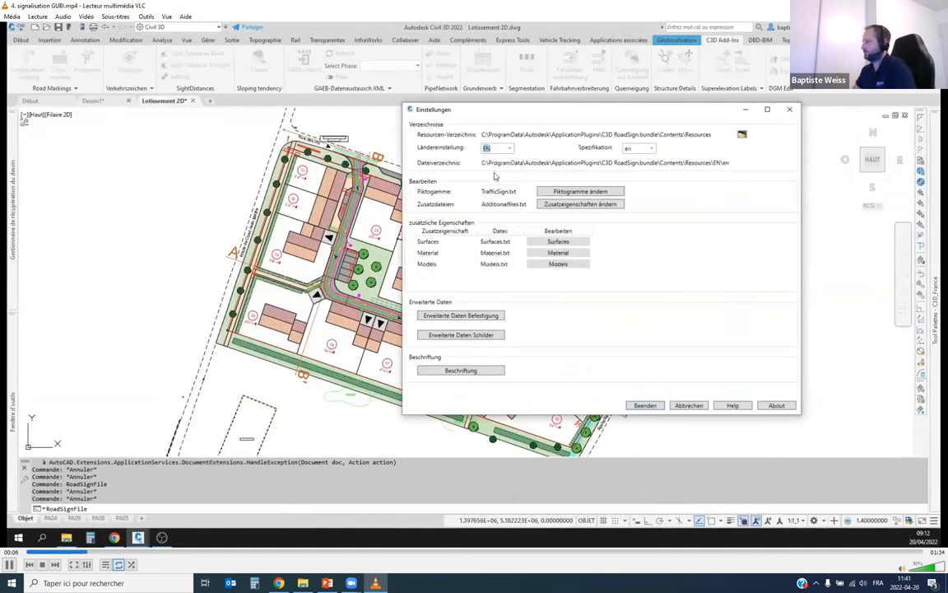
{"action": "left_click", "coordinate": [789, 111]}
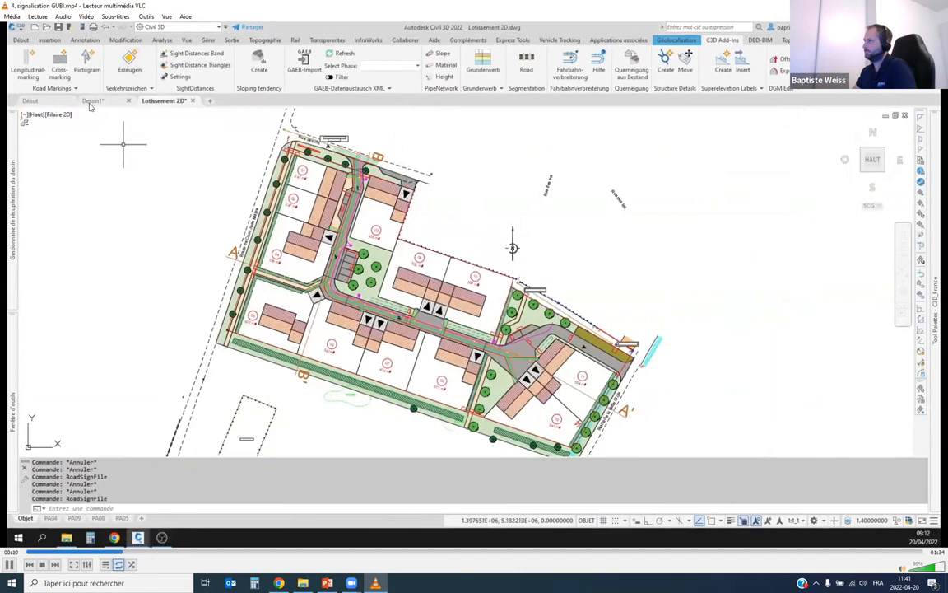
- Start creating a traffic sign and choose VKZ-101: Gefahrstelle from the DE 1 VKZ Gefahrenzeichen category
{"action": "left_click", "coordinate": [130, 69]}
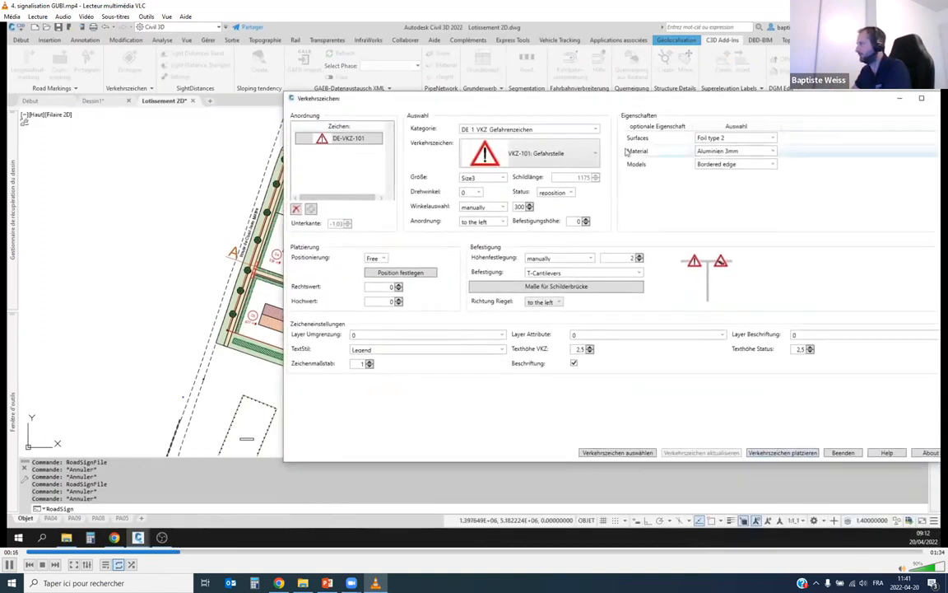
{"action": "left_click", "coordinate": [543, 153]}
{"action": "mouse_move", "coordinate": [800, 179]}
{"action": "left_mouse_down"}
{"action": "mouse_move", "coordinate": [809, 337]}
{"action": "mouse_move", "coordinate": [791, 181]}
{"action": "left_mouse_up"}
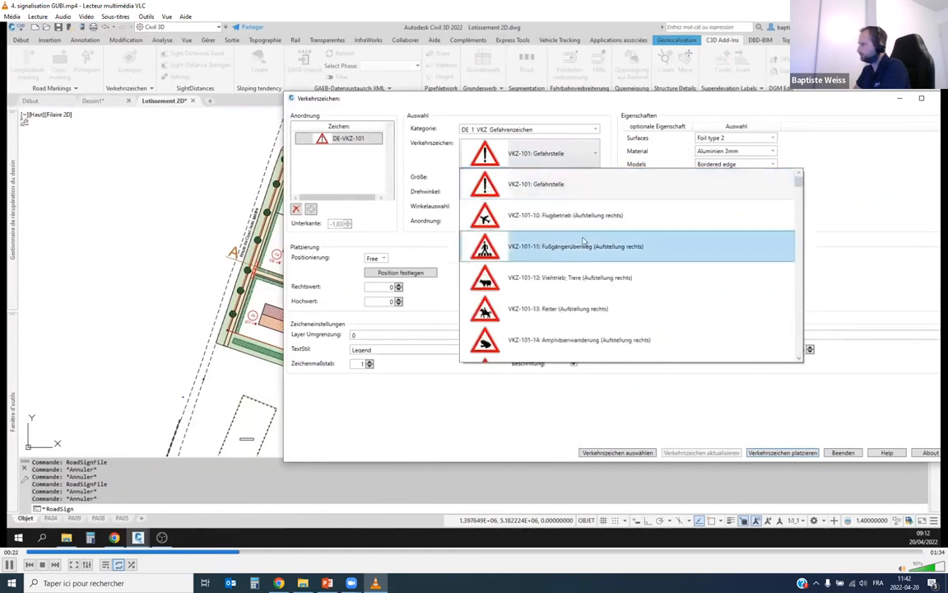
{"action": "left_click", "coordinate": [575, 186]}
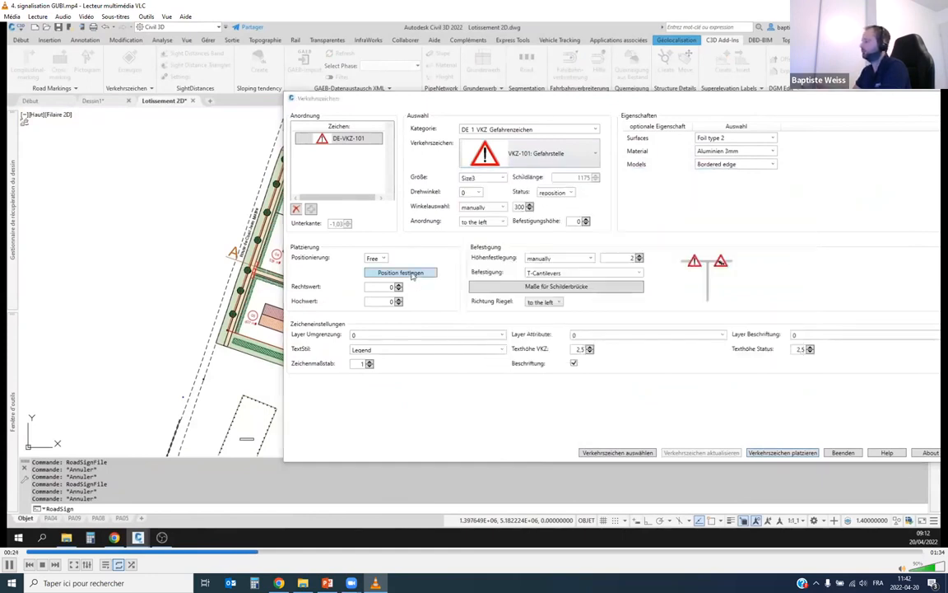
- Place the VKZ-101 danger sign with free positioning on the green strip above plot 01, between the first two trees
{"action": "left_click", "coordinate": [412, 274]}
{"action": "scroll", "coordinate": [671, 363], "scroll_direction": "up", "scroll_amount": 5}
{"action": "scroll", "coordinate": [372, 161], "scroll_direction": "up", "scroll_amount": 2}
{"action": "left_click", "coordinate": [419, 188]}
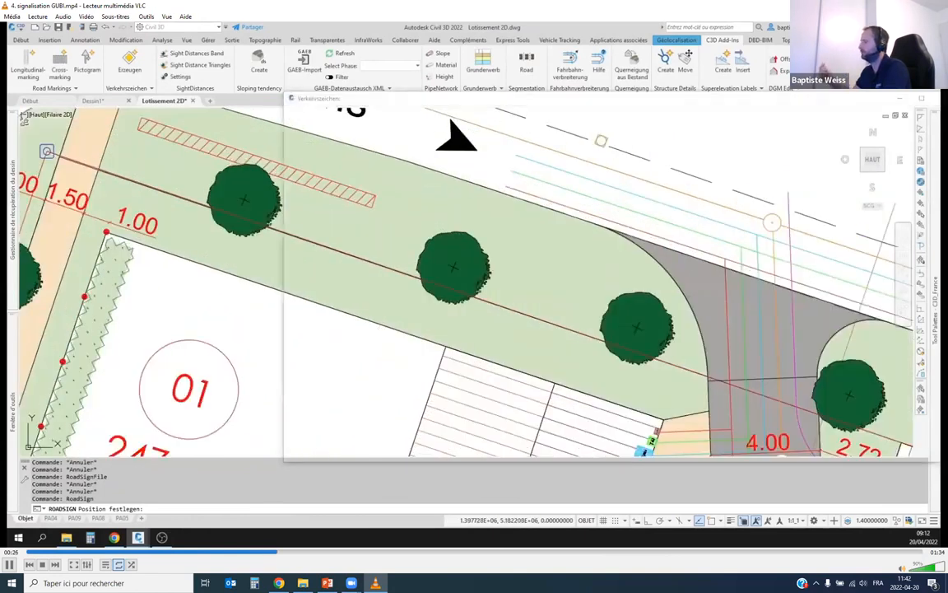
{"action": "mouse_move", "coordinate": [581, 104]}
{"action": "left_mouse_down"}
{"action": "mouse_move", "coordinate": [430, 96]}
{"action": "mouse_move", "coordinate": [384, 131]}
{"action": "left_mouse_up"}
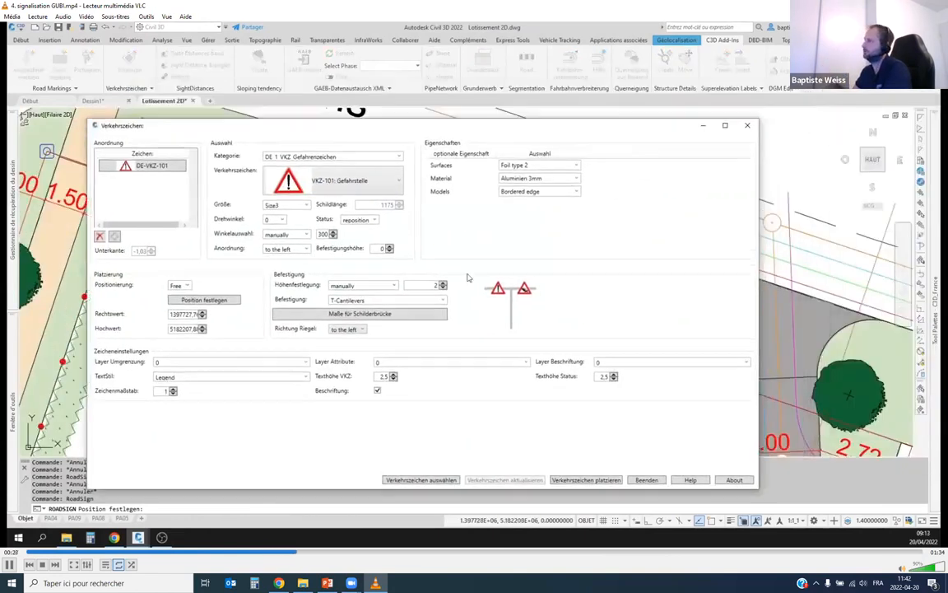
{"action": "left_click", "coordinate": [585, 480]}
{"action": "left_click_drag", "start_coordinate": [449, 128], "coordinate": [579, 285]}
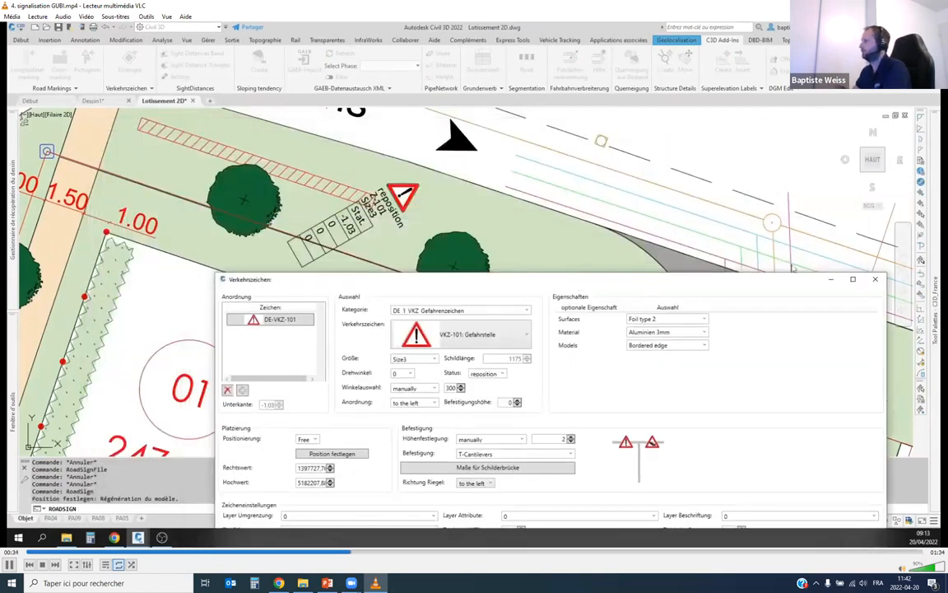
- Close the traffic sign settings and inspect the placed danger sign up close, dismissing the choice of overlapping objects
{"action": "left_click", "coordinate": [875, 279]}
{"action": "scroll", "coordinate": [474, 206], "scroll_direction": "up", "scroll_amount": 4}
{"action": "left_click", "coordinate": [474, 206]}
{"action": "left_click", "coordinate": [587, 231]}
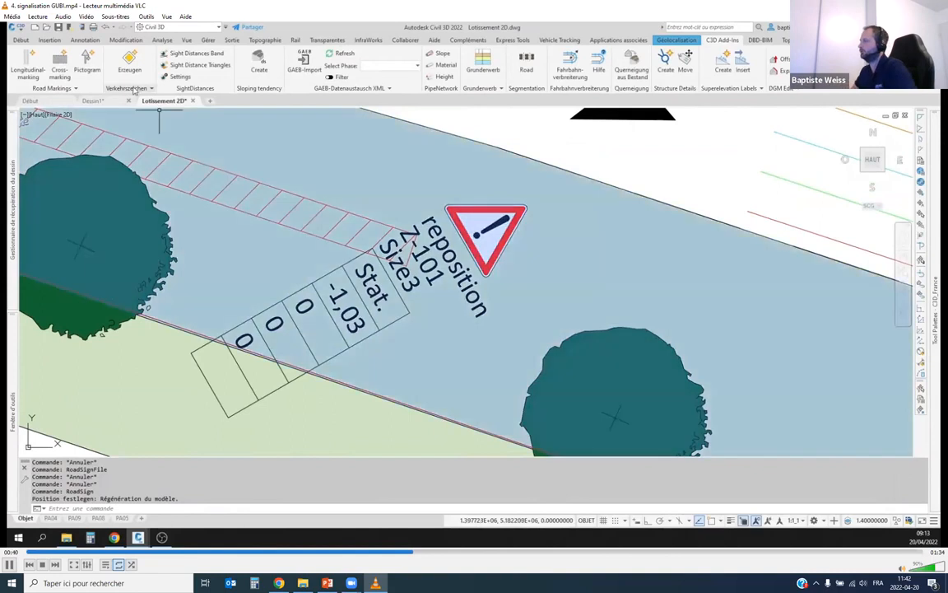
- Examine the 3D sign creation options and their layer settings, and close them without generating 3D signs
{"action": "left_click", "coordinate": [127, 88]}
{"action": "left_click", "coordinate": [141, 113]}
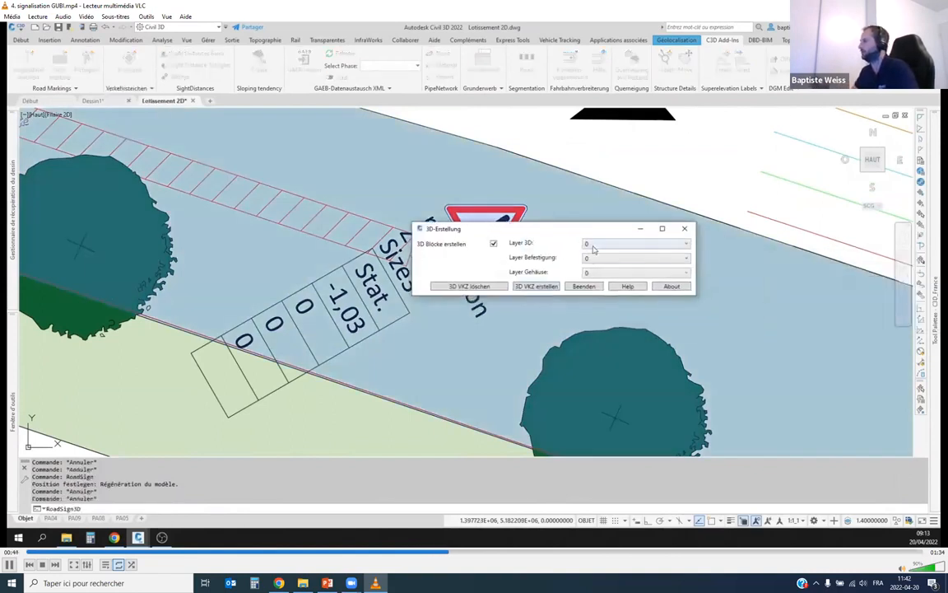
{"action": "left_click", "coordinate": [683, 230]}
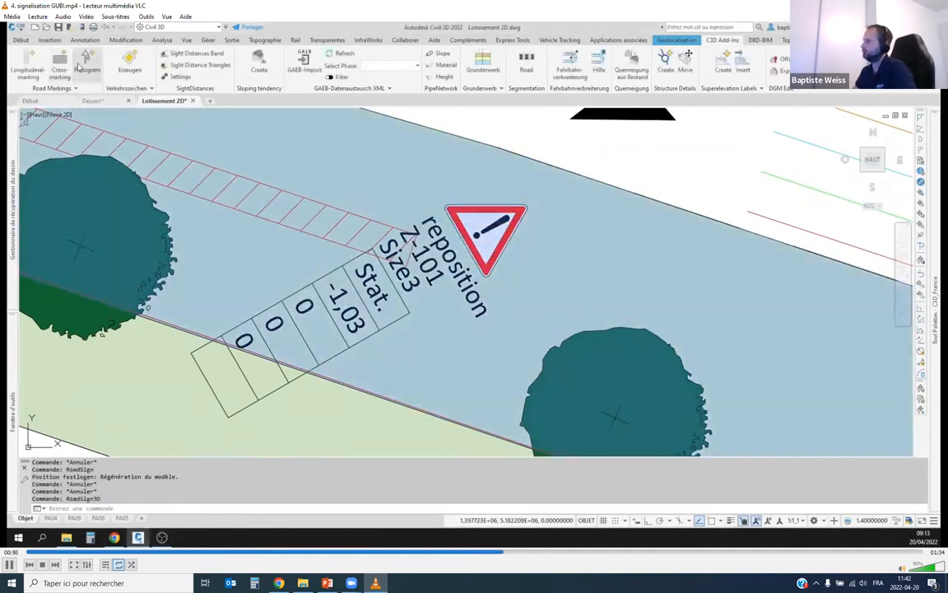
- Browse the DE 1 VKZ Pfeile 2021 arrow pictograms without placing one, and start the longitudinal marking command
{"action": "left_click", "coordinate": [85, 62]}
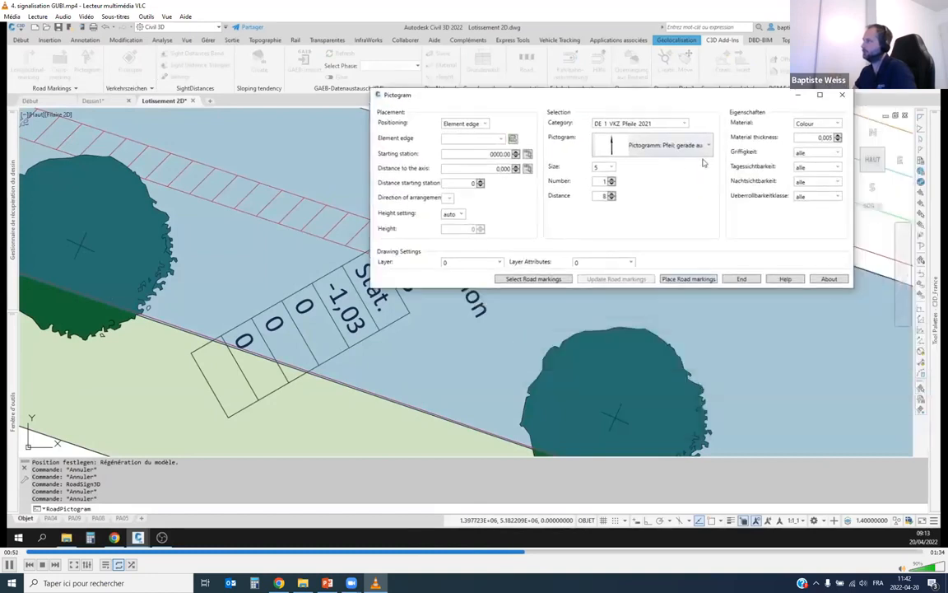
{"action": "left_click", "coordinate": [635, 147]}
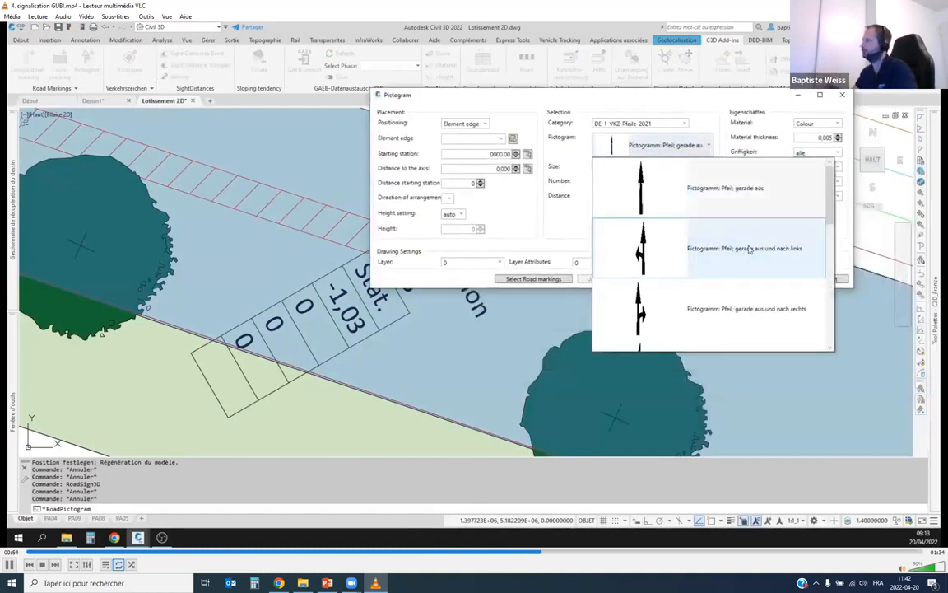
{"action": "left_click", "coordinate": [843, 97]}
{"action": "left_click", "coordinate": [843, 97]}
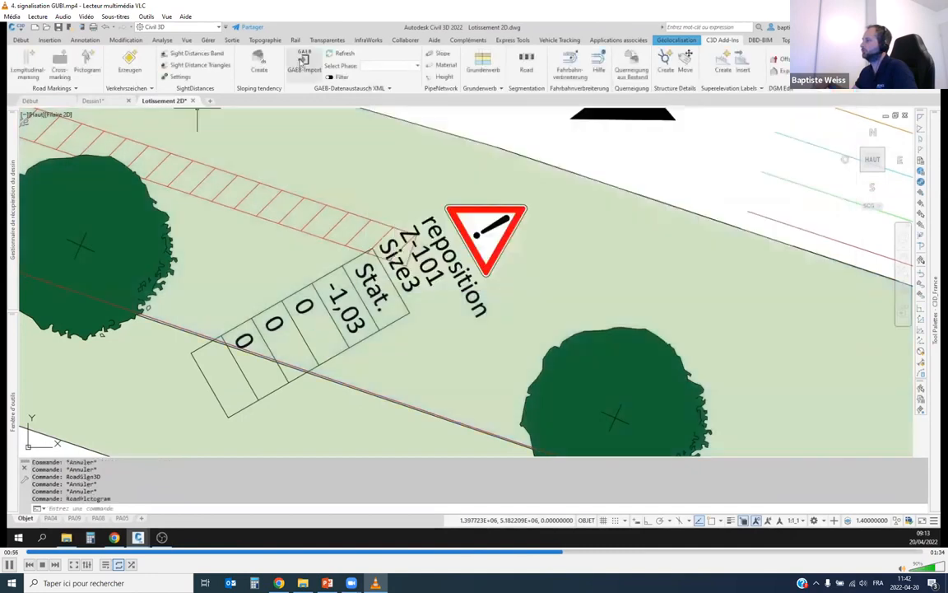
{"action": "left_click", "coordinate": [33, 76]}
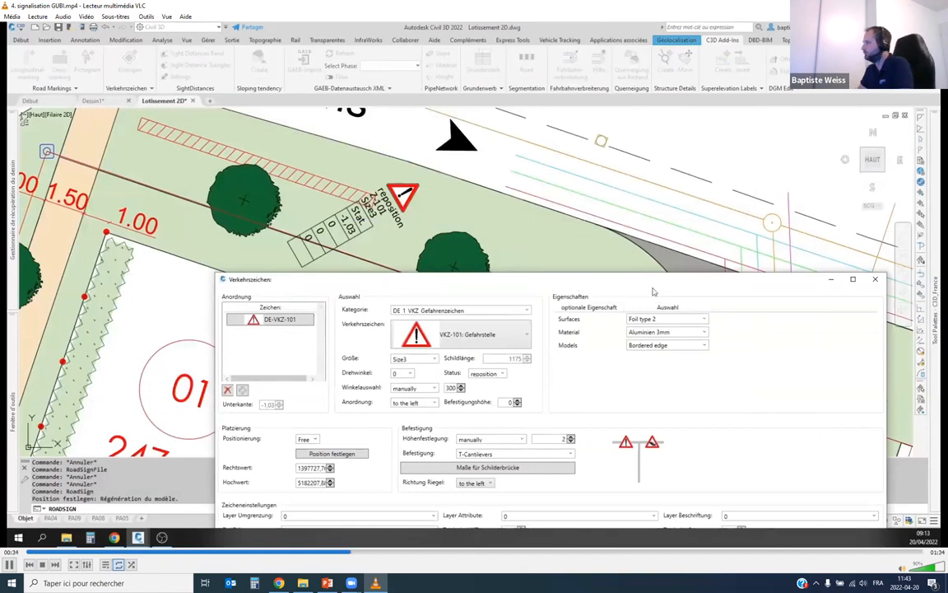
- Leave the traffic sign dialog and review the danger sign beside the hatched strip up close, dismissing the object selection list
{"action": "left_click", "coordinate": [875, 278]}
{"action": "scroll", "coordinate": [474, 205], "scroll_direction": "up", "scroll_amount": 5}
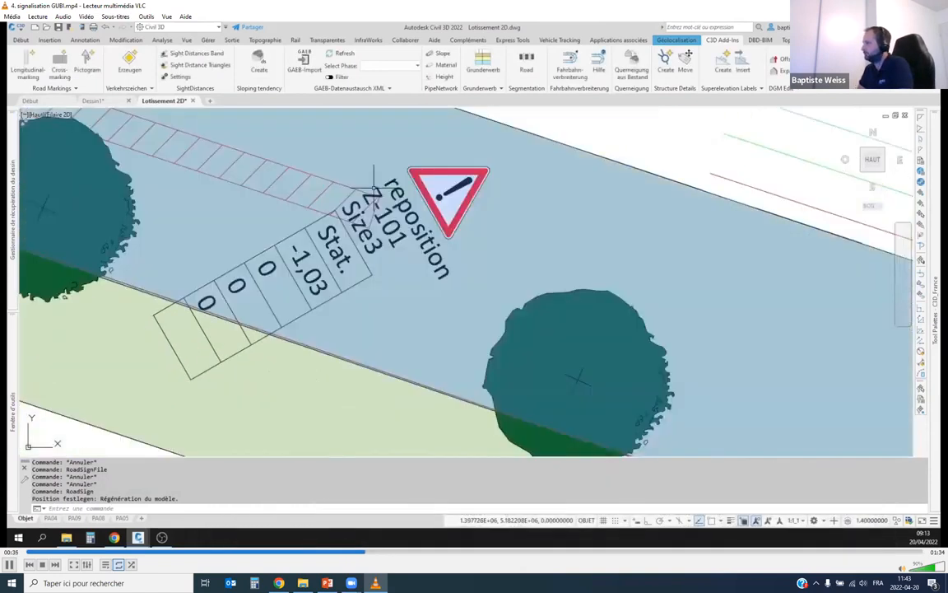
{"action": "left_click", "coordinate": [474, 205]}
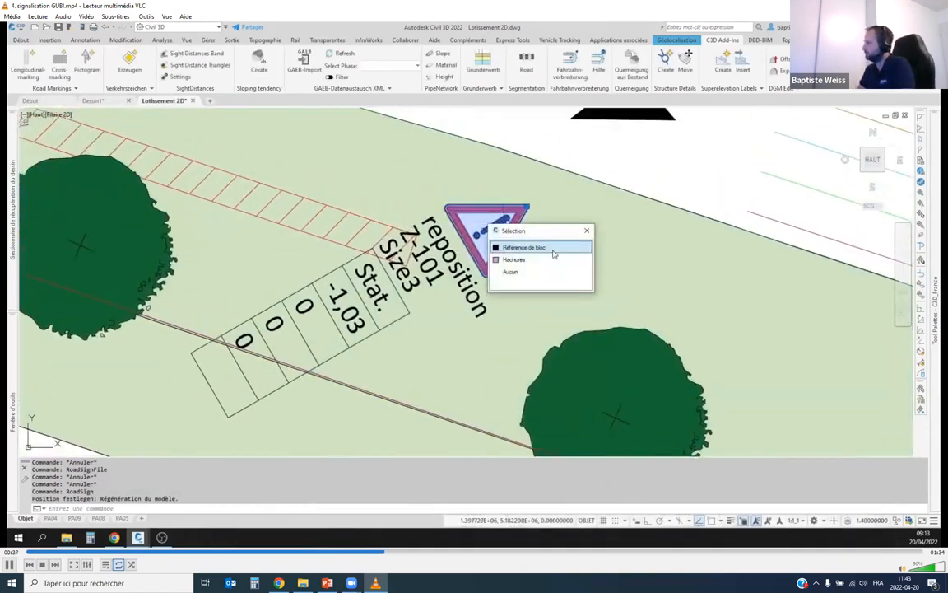
{"action": "left_click", "coordinate": [587, 232]}
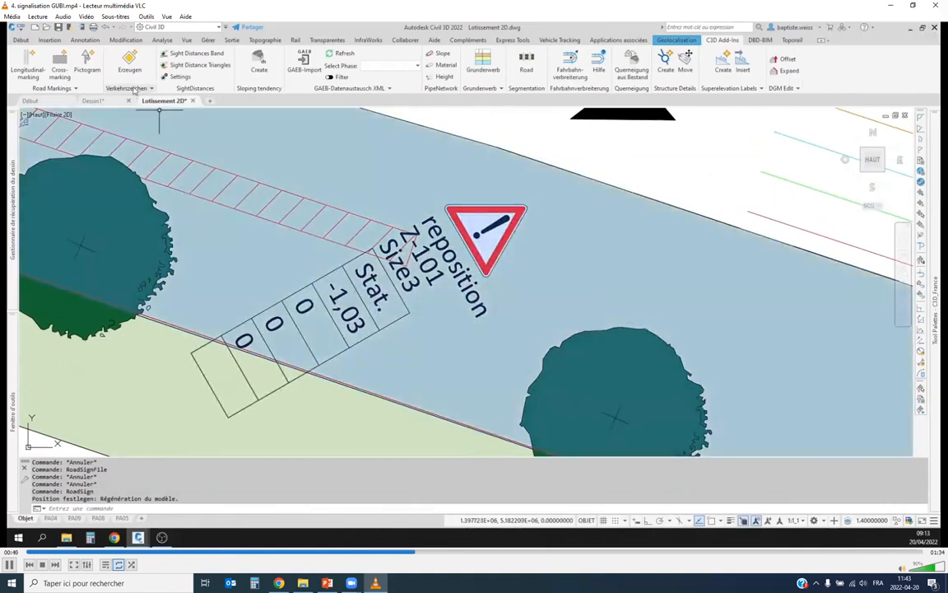
- Review the options for converting traffic signs to 3D blocks, and close them without creating any
{"action": "left_click", "coordinate": [130, 76]}
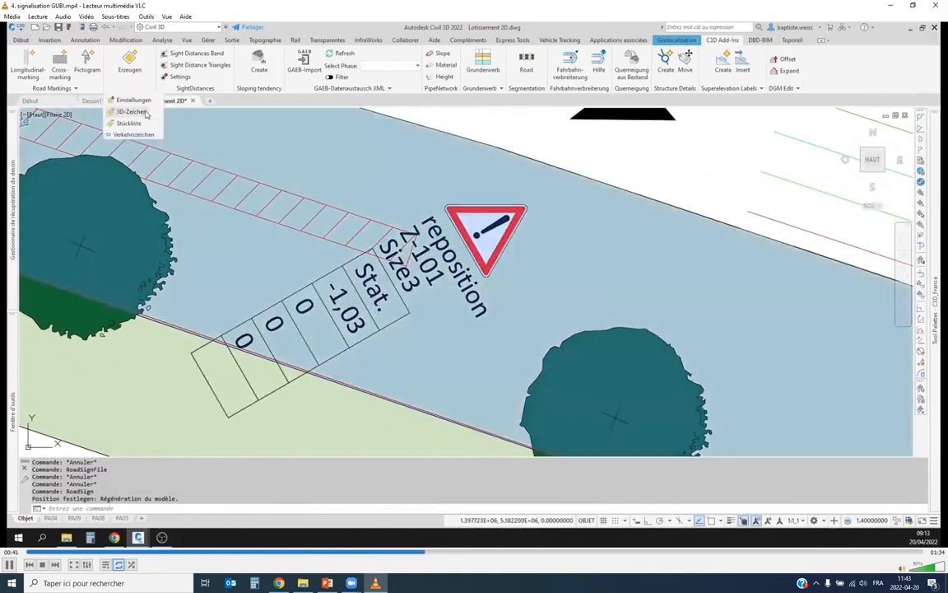
{"action": "left_click", "coordinate": [145, 112]}
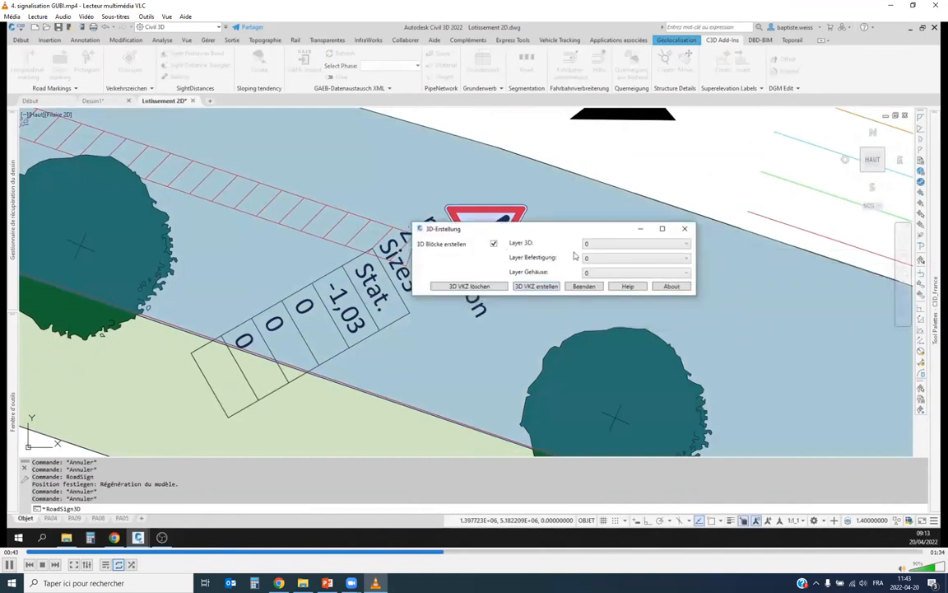
{"action": "left_click", "coordinate": [682, 229]}
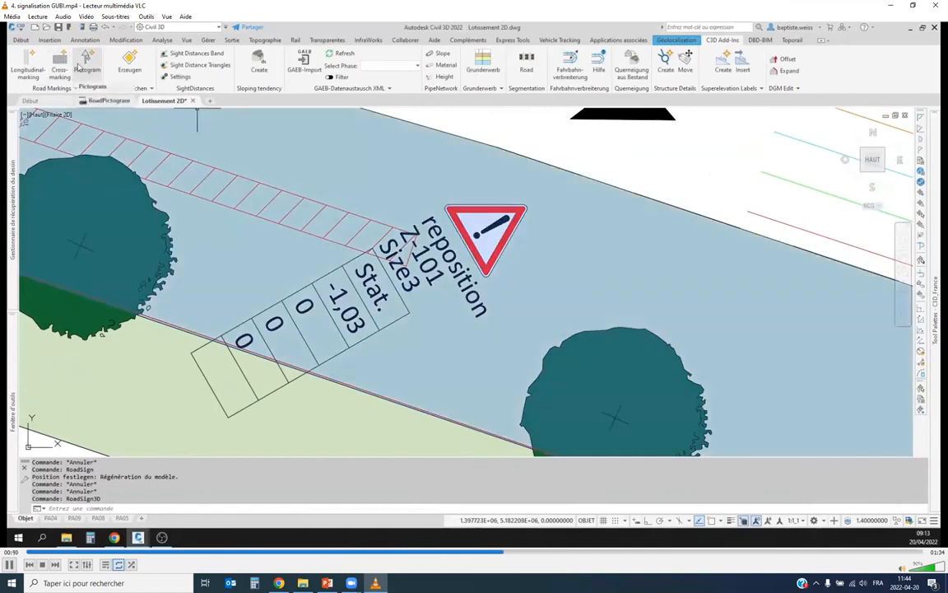
- Open the road pictogram tool and show its list of available arrow pictograms
{"action": "left_click", "coordinate": [78, 67]}
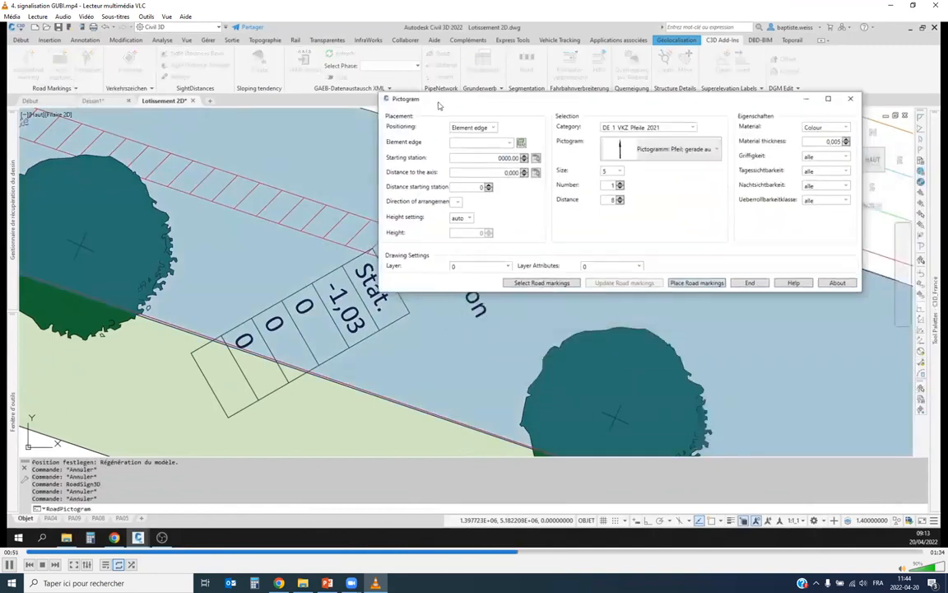
{"action": "left_click", "coordinate": [665, 145]}
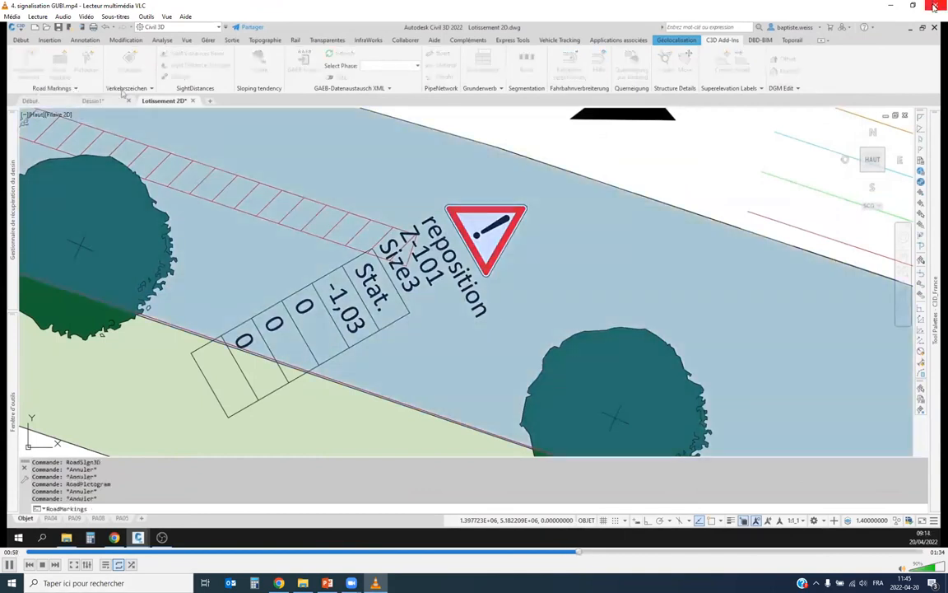
- Close the signage demonstration video and switch to the PowerPoint presentation at the slide La signalisation (en cours)
{"action": "left_click", "coordinate": [935, 6]}
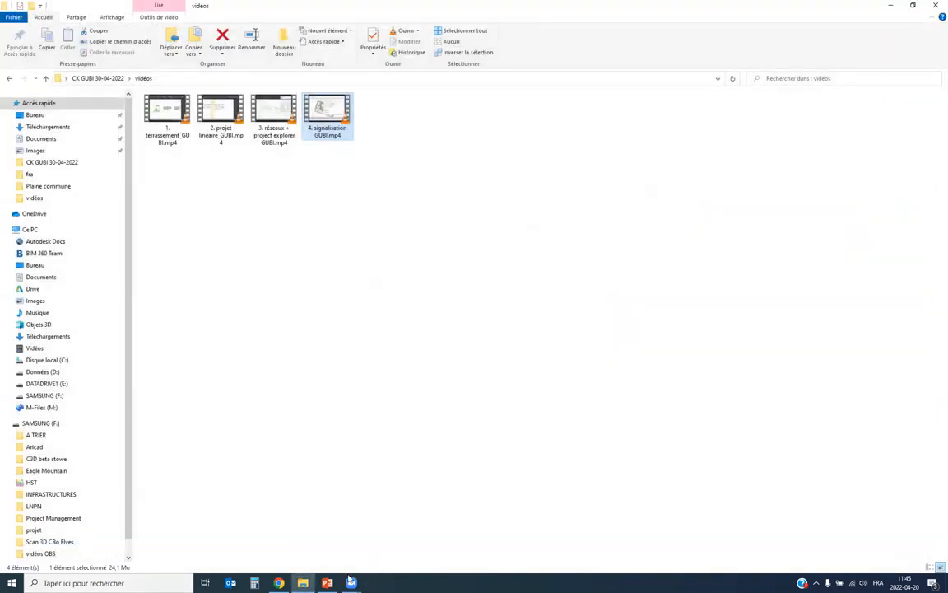
{"action": "left_click", "coordinate": [328, 583]}
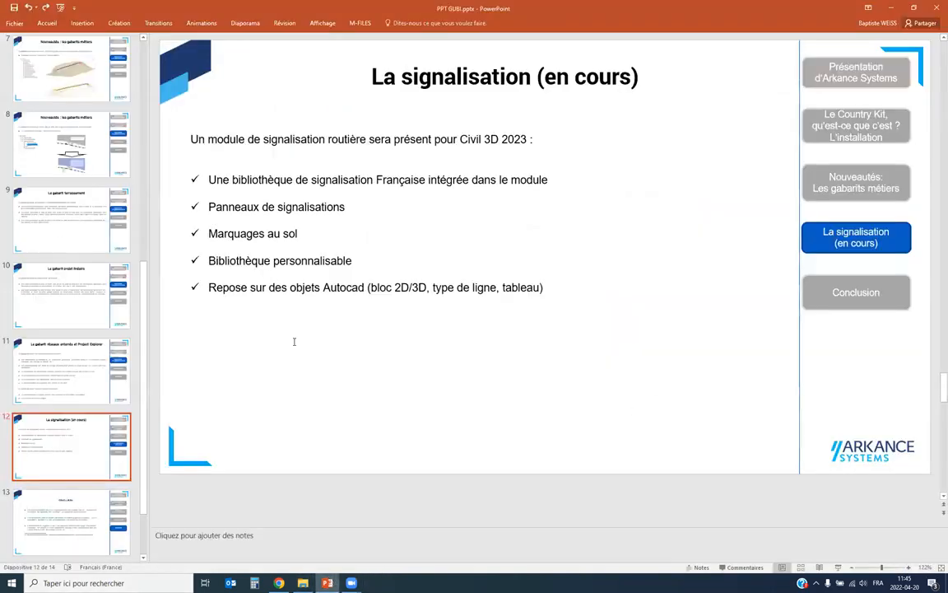